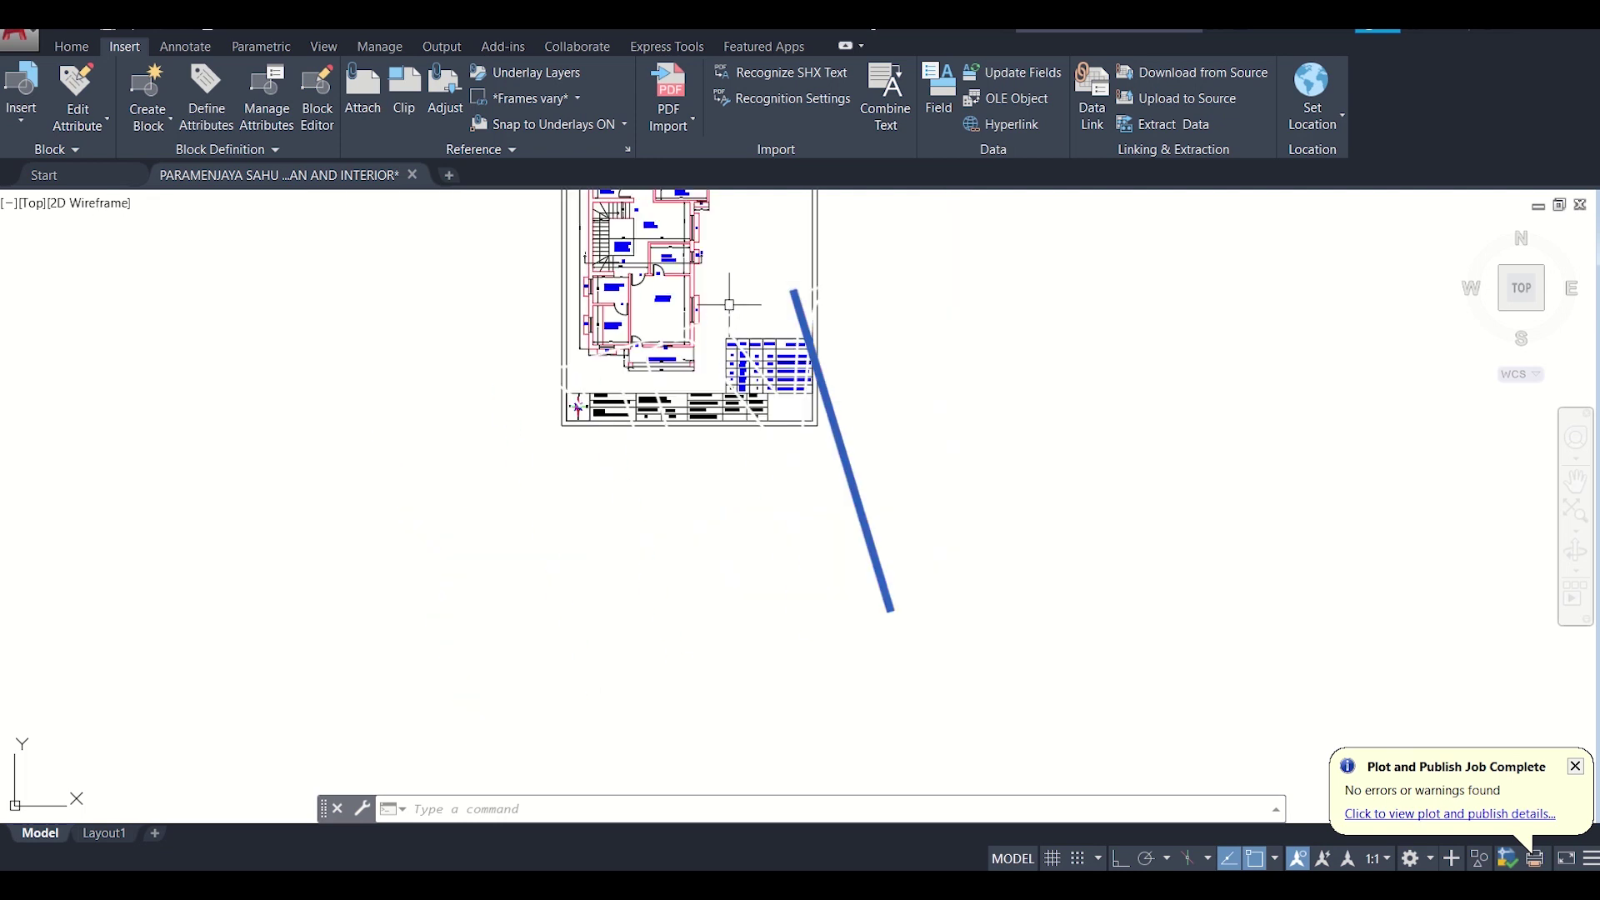
Step: Pan and zoom across the floor plan to bring the title block into view
{"action": "left_click", "coordinate": [71, 45]}
{"action": "scroll", "coordinate": [767, 517], "scroll_direction": "up", "scroll_amount": 2}
{"action": "scroll", "coordinate": [767, 517], "scroll_direction": "up", "scroll_amount": 2}
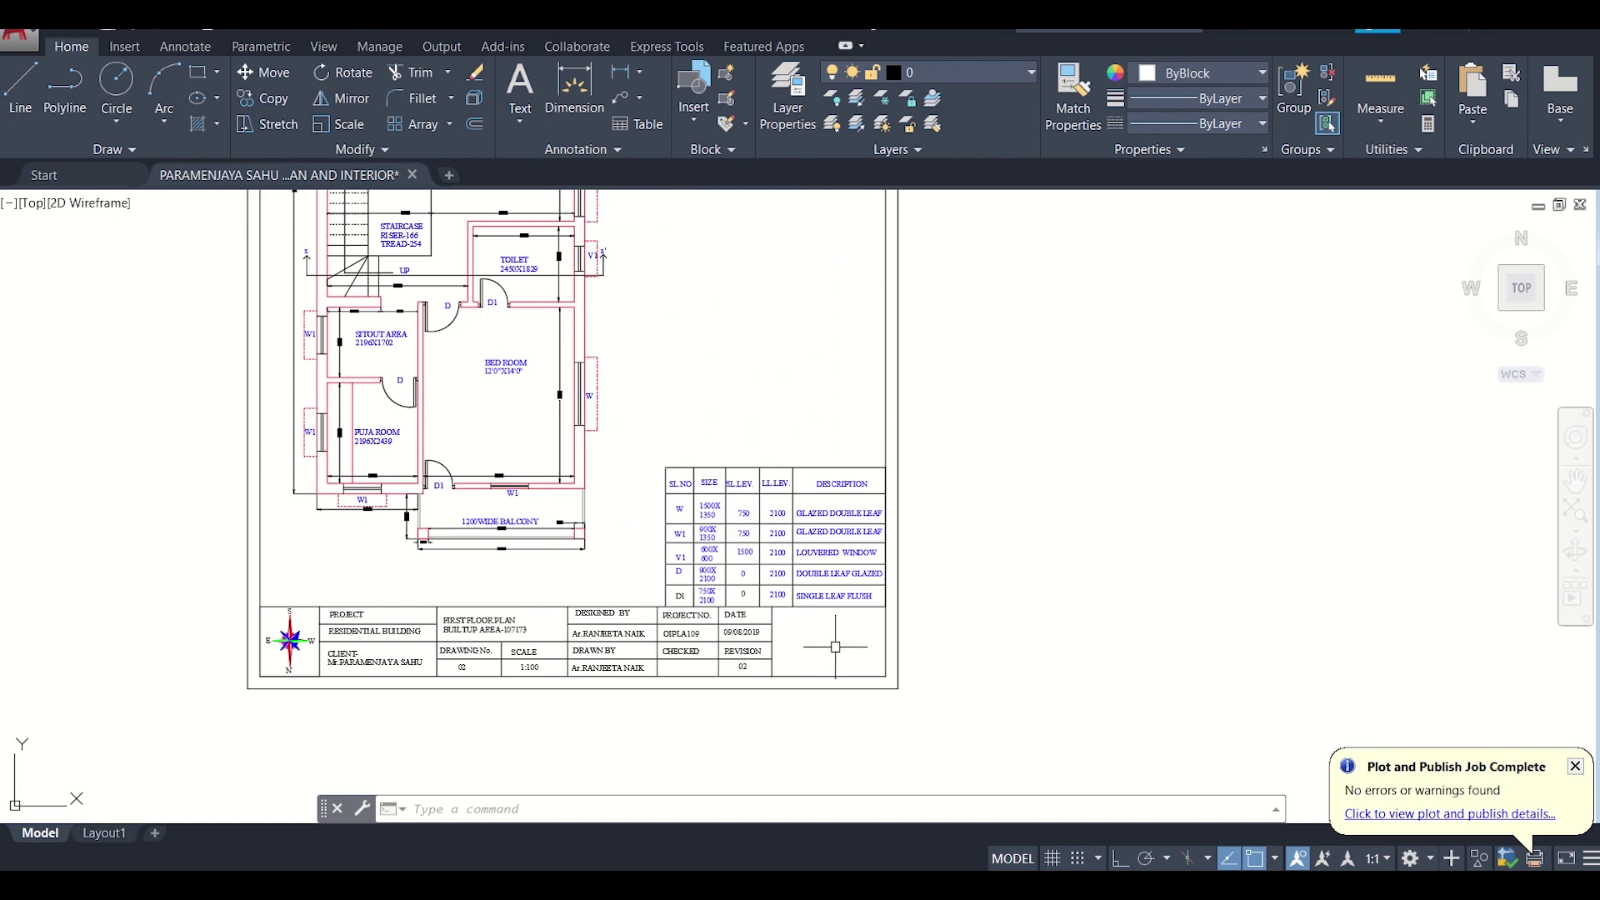
{"action": "scroll", "coordinate": [836, 647], "scroll_direction": "up", "scroll_amount": 5}
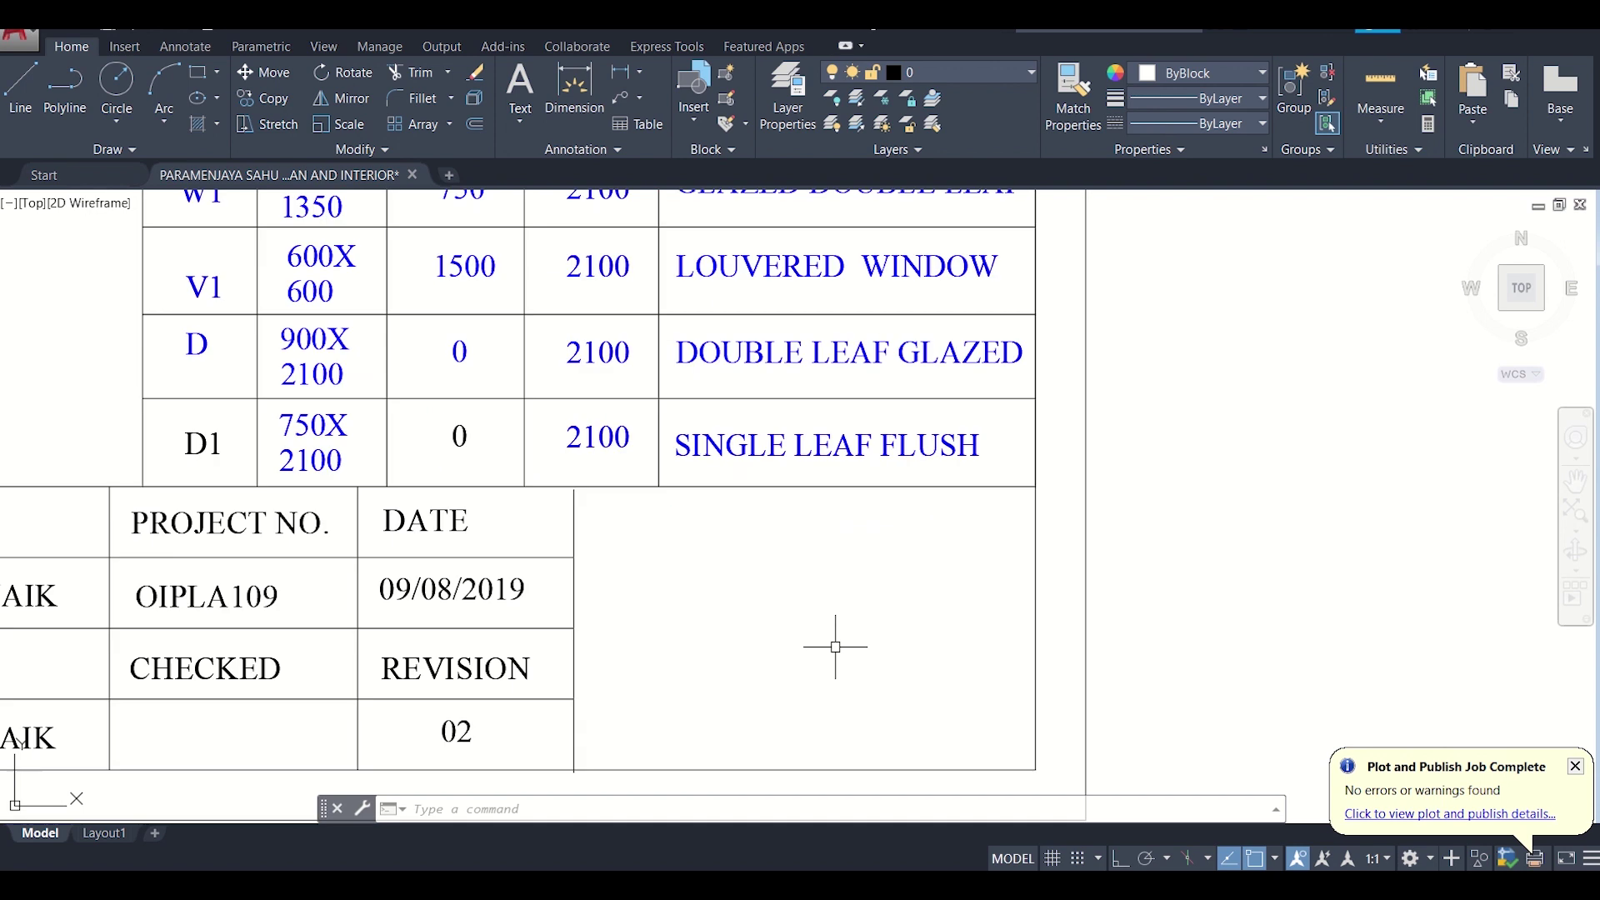
{"action": "scroll", "coordinate": [837, 646], "scroll_direction": "down", "scroll_amount": 2}
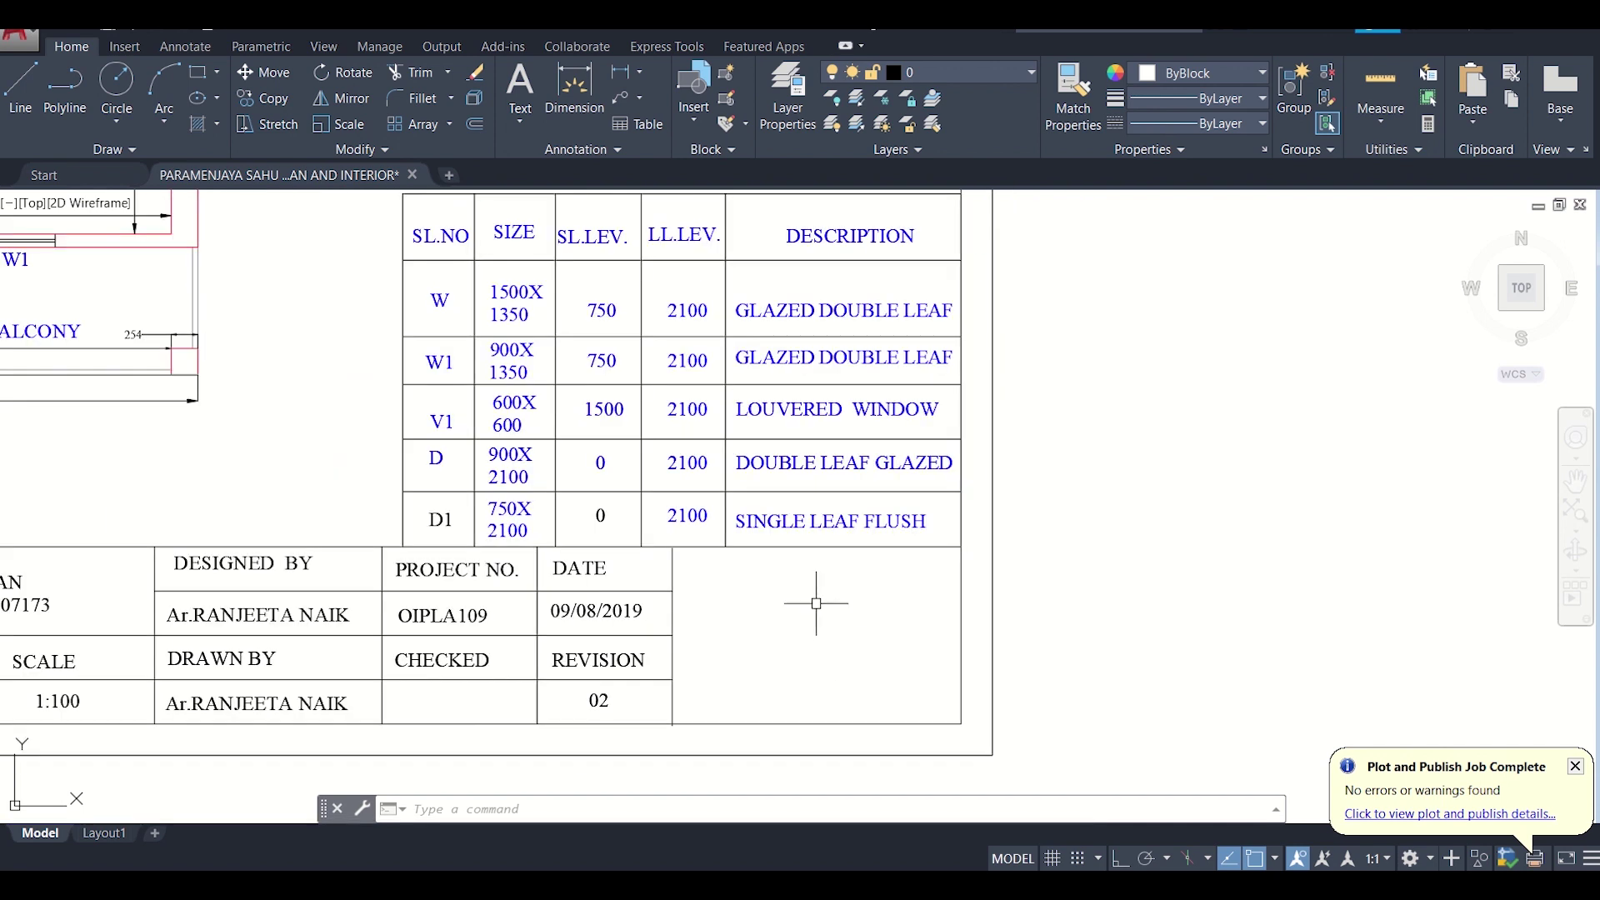
{"action": "scroll", "coordinate": [816, 602], "scroll_direction": "down", "scroll_amount": 4}
{"action": "mouse_move", "coordinate": [517, 277]}
{"action": "middle_mouse_down"}
{"action": "mouse_move", "coordinate": [559, 394]}
{"action": "mouse_move", "coordinate": [692, 512]}
{"action": "mouse_move", "coordinate": [663, 607]}
{"action": "middle_mouse_up"}
{"action": "scroll", "coordinate": [667, 575], "scroll_direction": "up", "scroll_amount": 4}
{"action": "scroll", "coordinate": [666, 575], "scroll_direction": "down", "scroll_amount": 4}
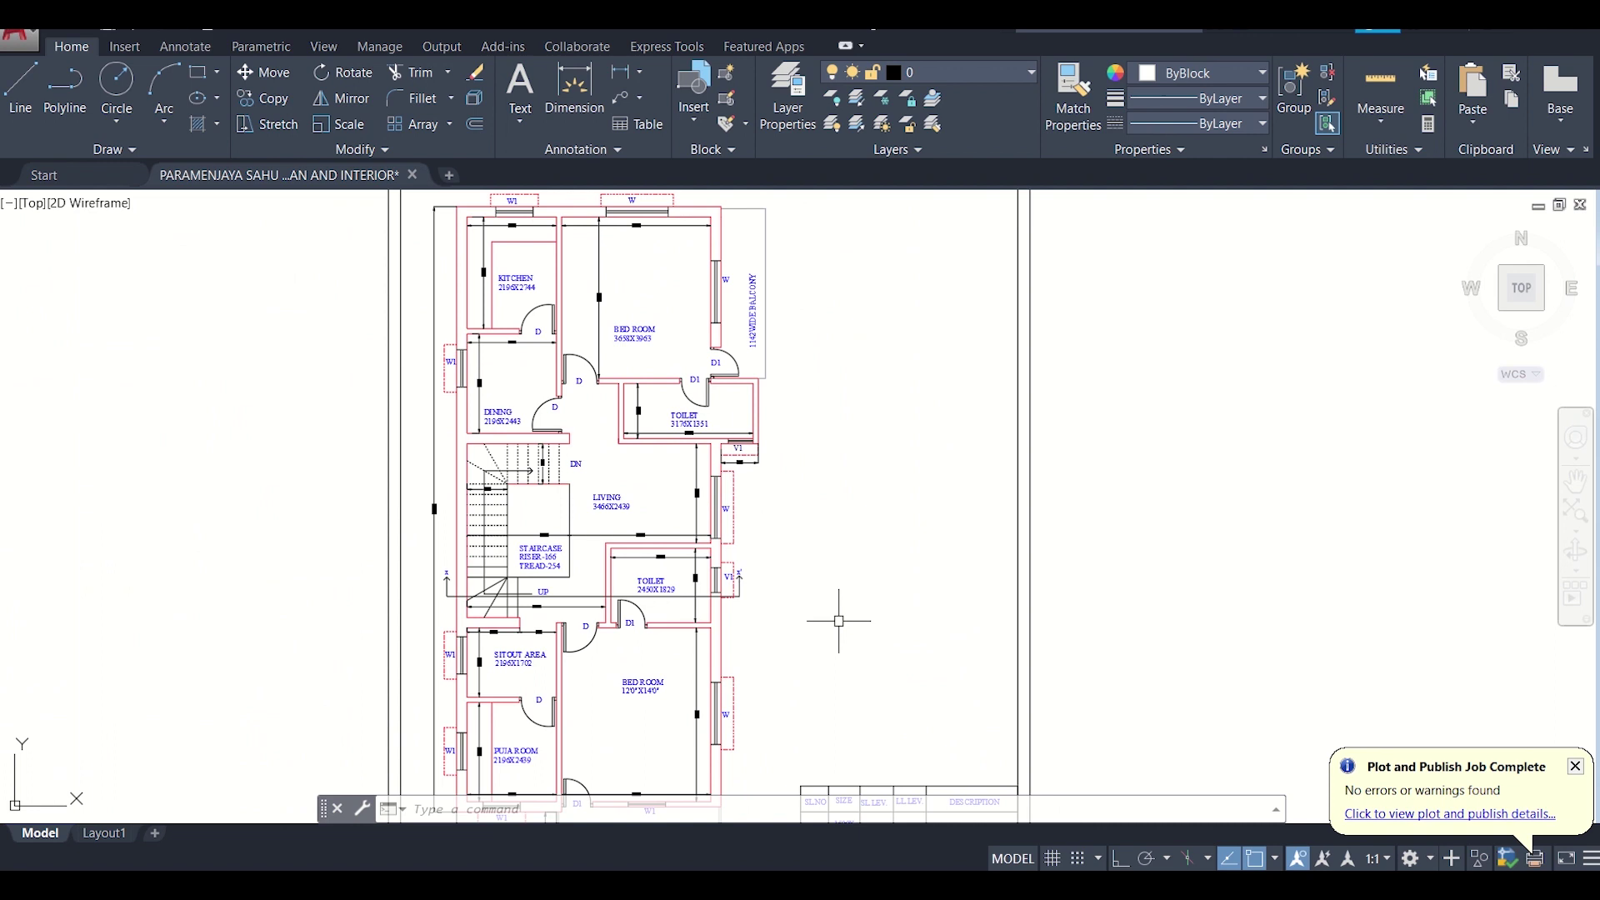
{"action": "middle_click_drag", "start_coordinate": [838, 621], "coordinate": [779, 393]}
{"action": "middle_click_drag", "start_coordinate": [822, 506], "coordinate": [800, 405]}
{"action": "scroll", "coordinate": [879, 609], "scroll_direction": "up", "scroll_amount": 4}
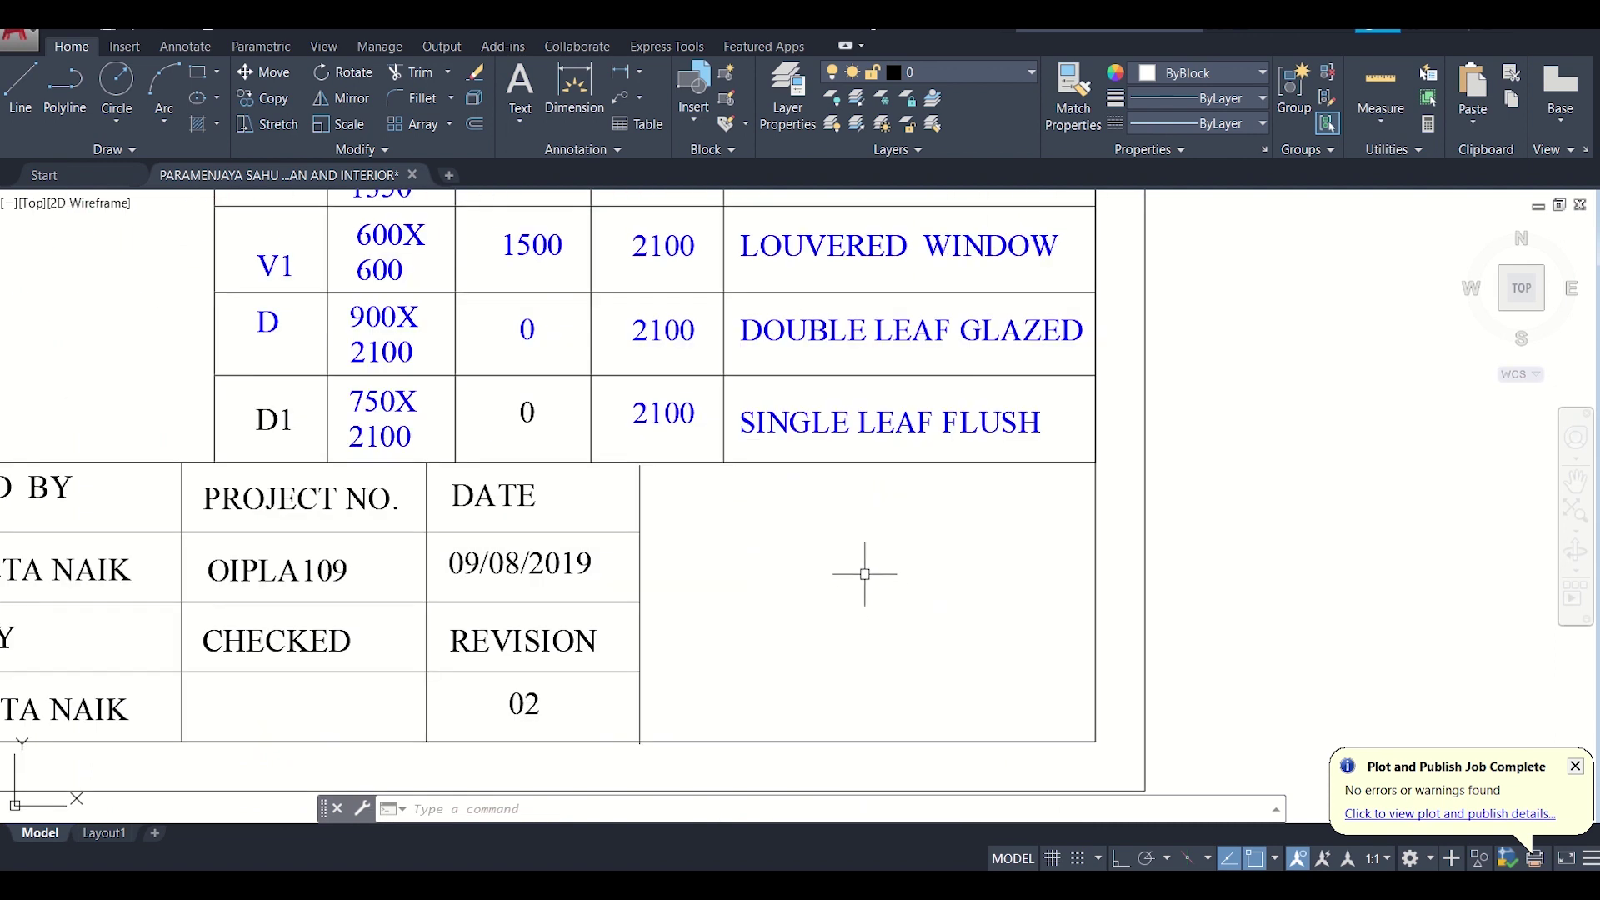
{"action": "scroll", "coordinate": [865, 573], "scroll_direction": "down", "scroll_amount": 2}
{"action": "left_click", "coordinate": [772, 504]}
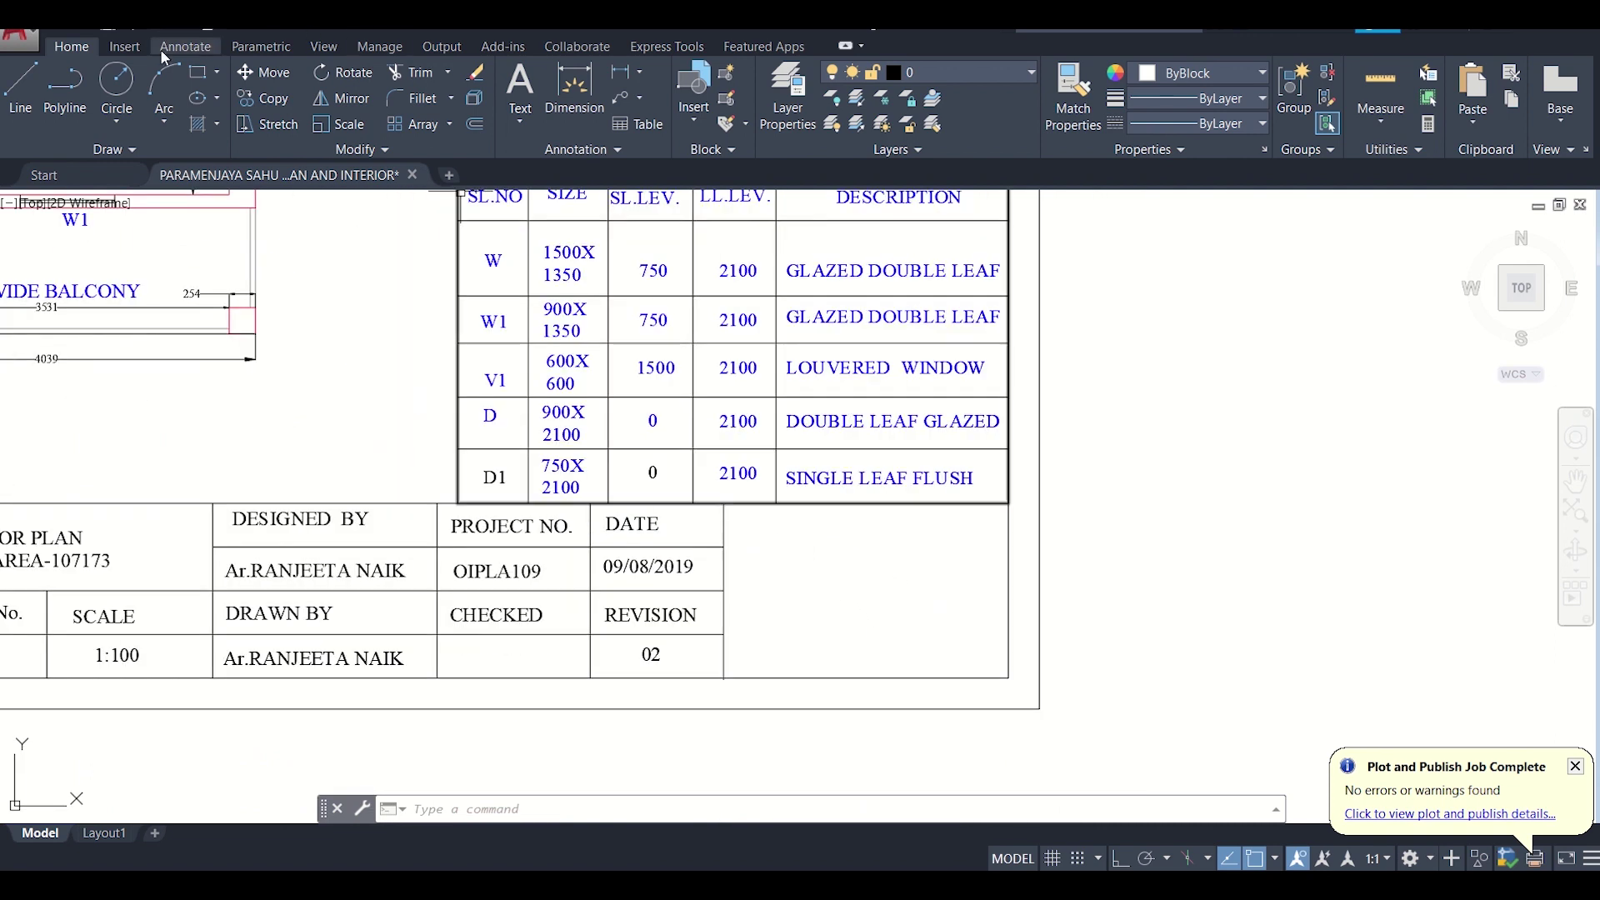
Step: Attach the Civil Center logo image with its corner in the empty title-block cell
{"action": "left_click", "coordinate": [129, 46]}
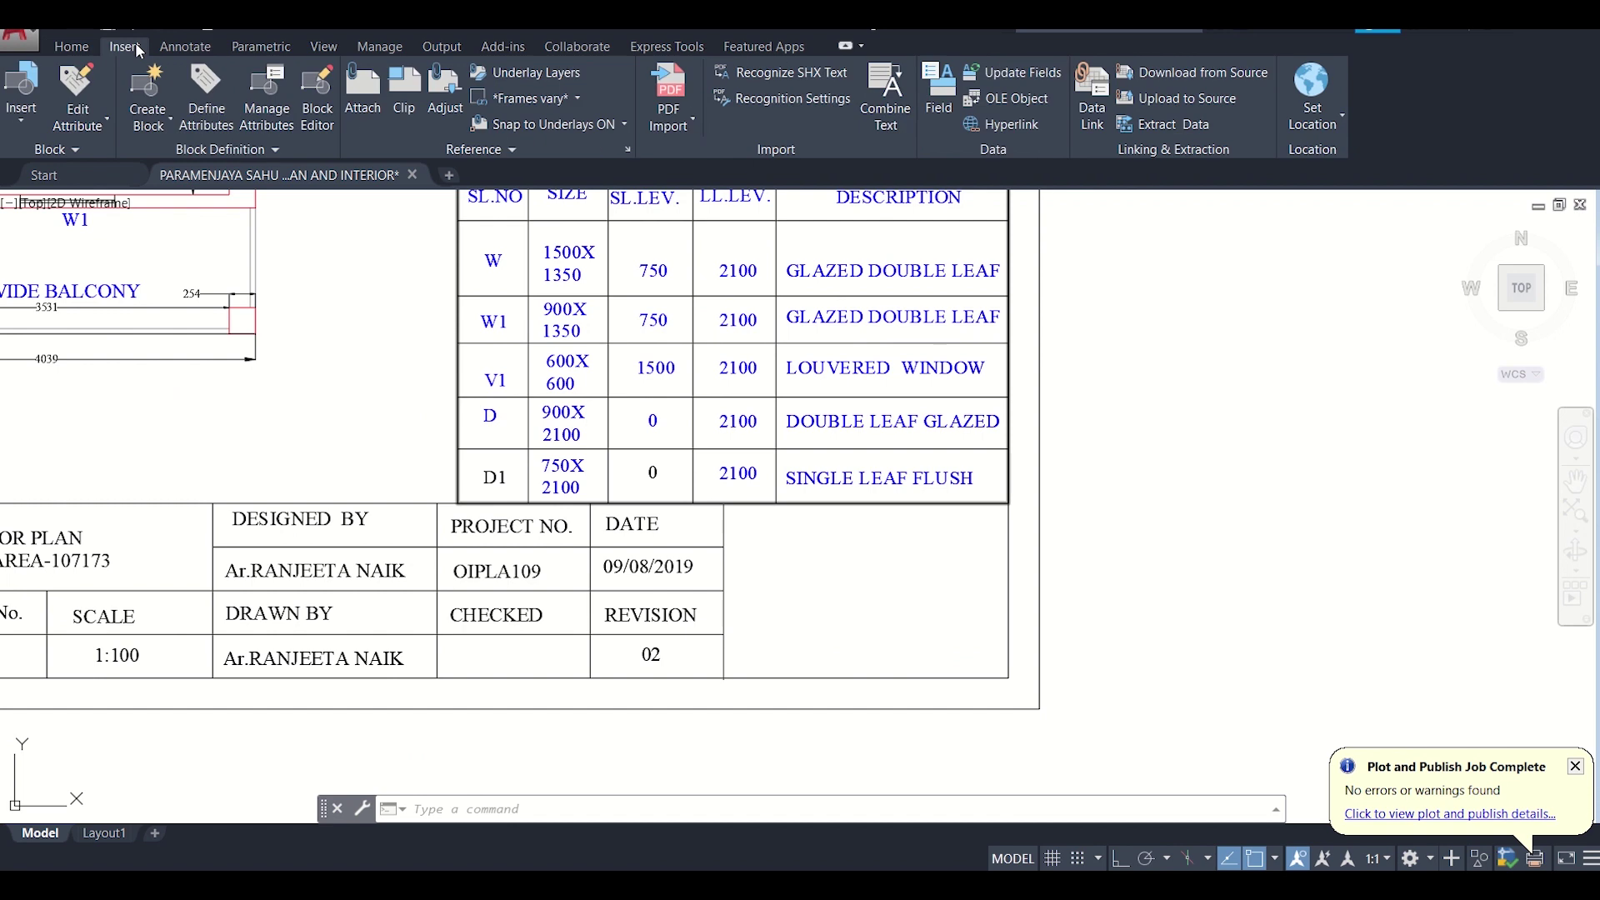
{"action": "left_click", "coordinate": [364, 104]}
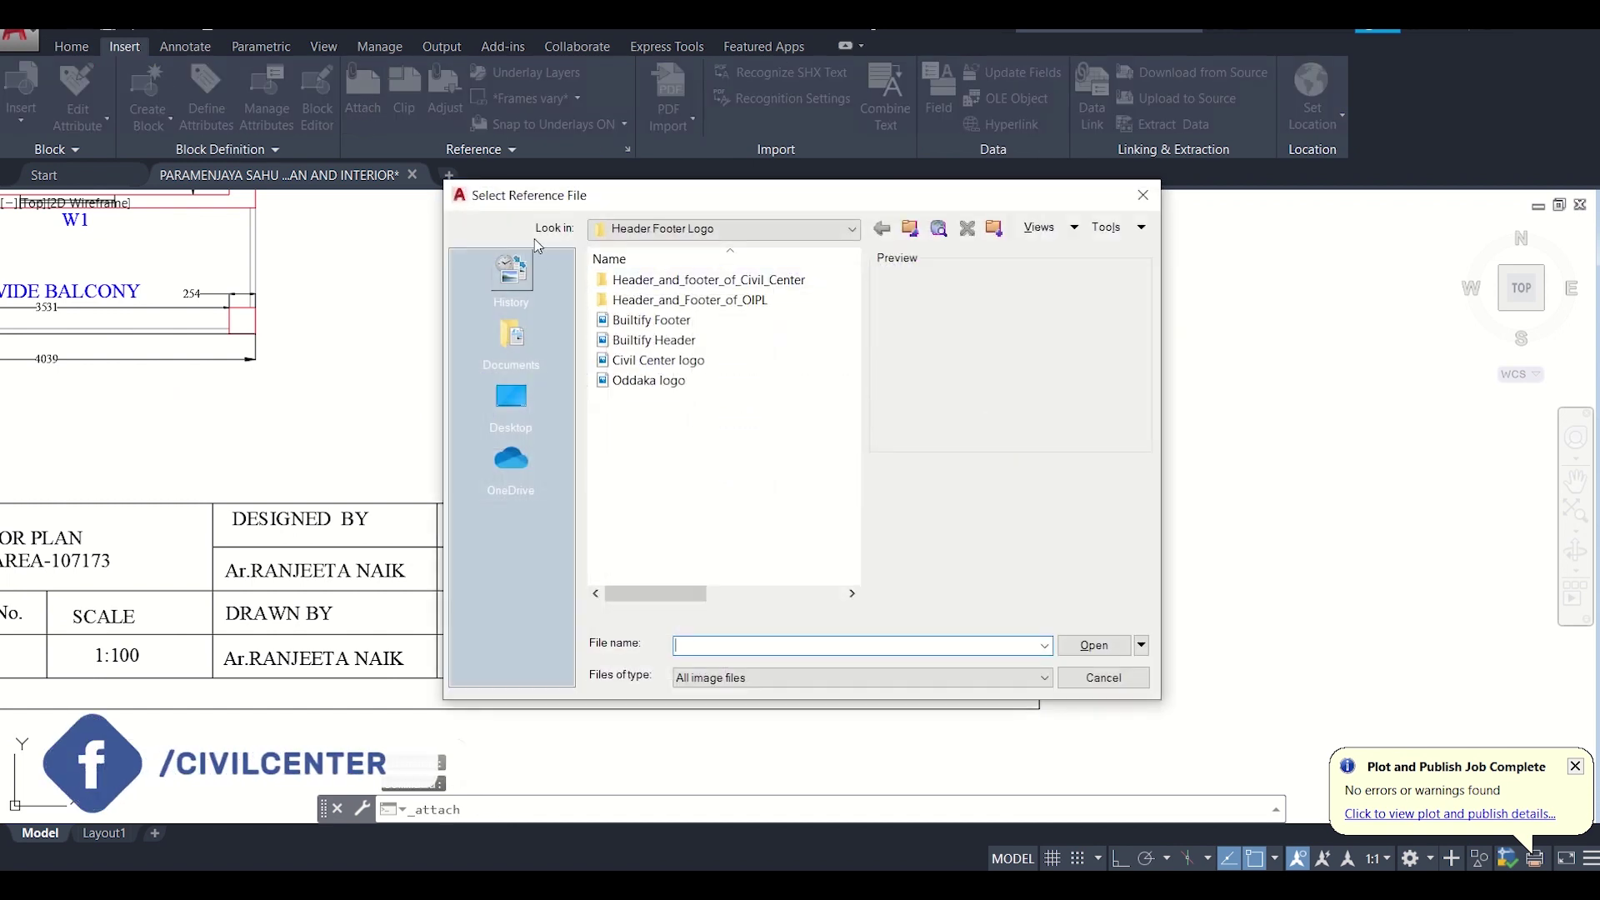
{"action": "left_click", "coordinate": [660, 363]}
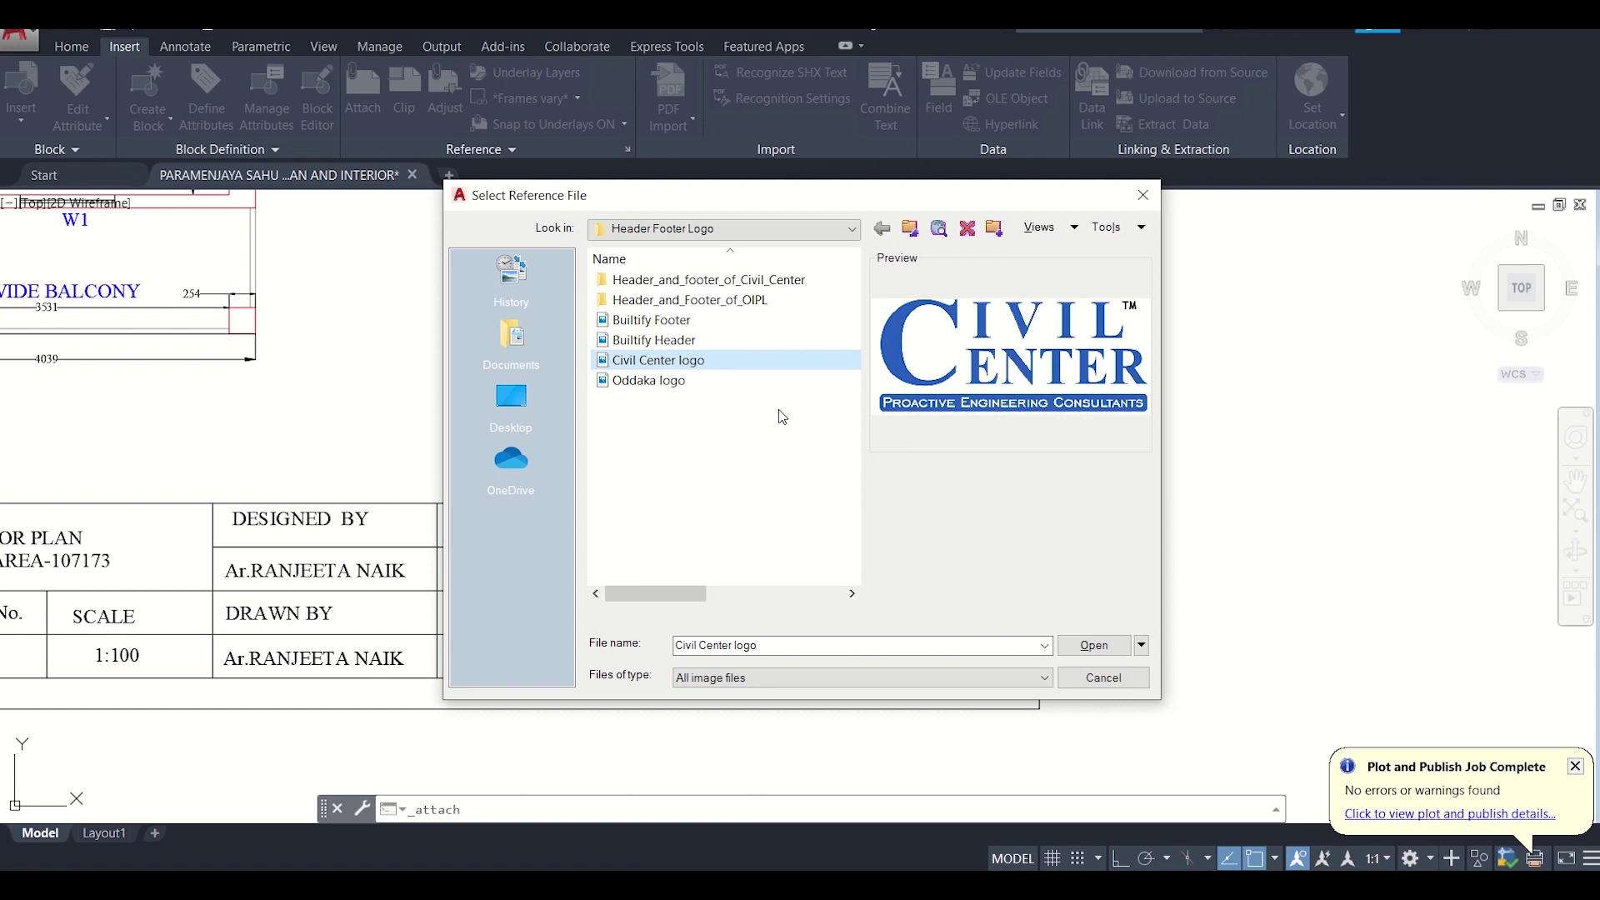
{"action": "left_click", "coordinate": [1095, 646]}
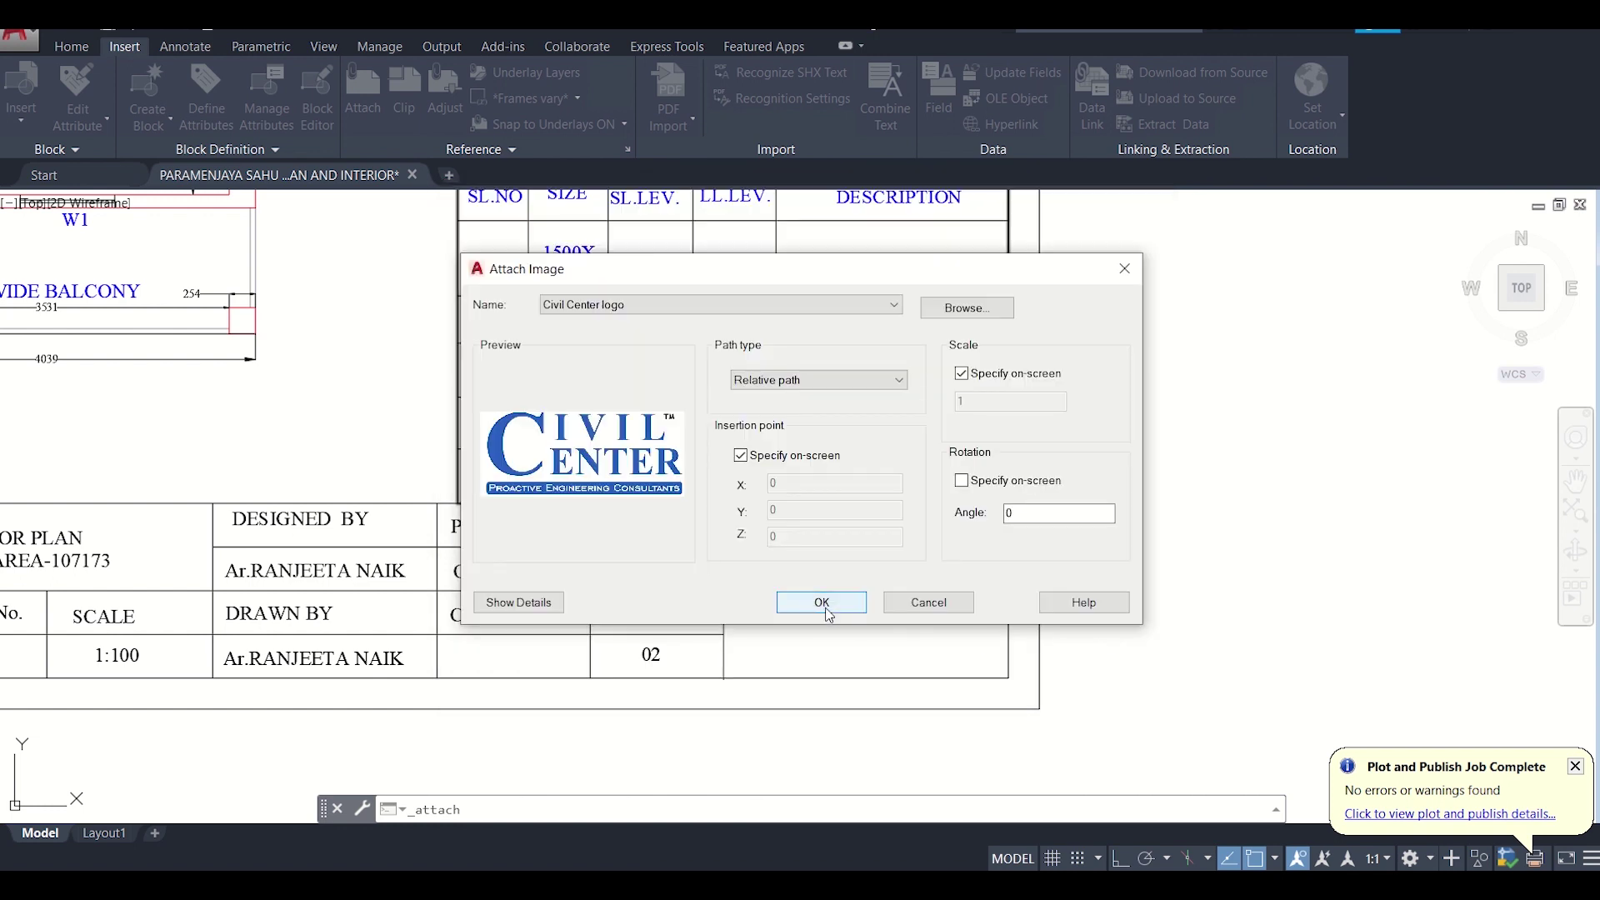
{"action": "left_click", "coordinate": [822, 602]}
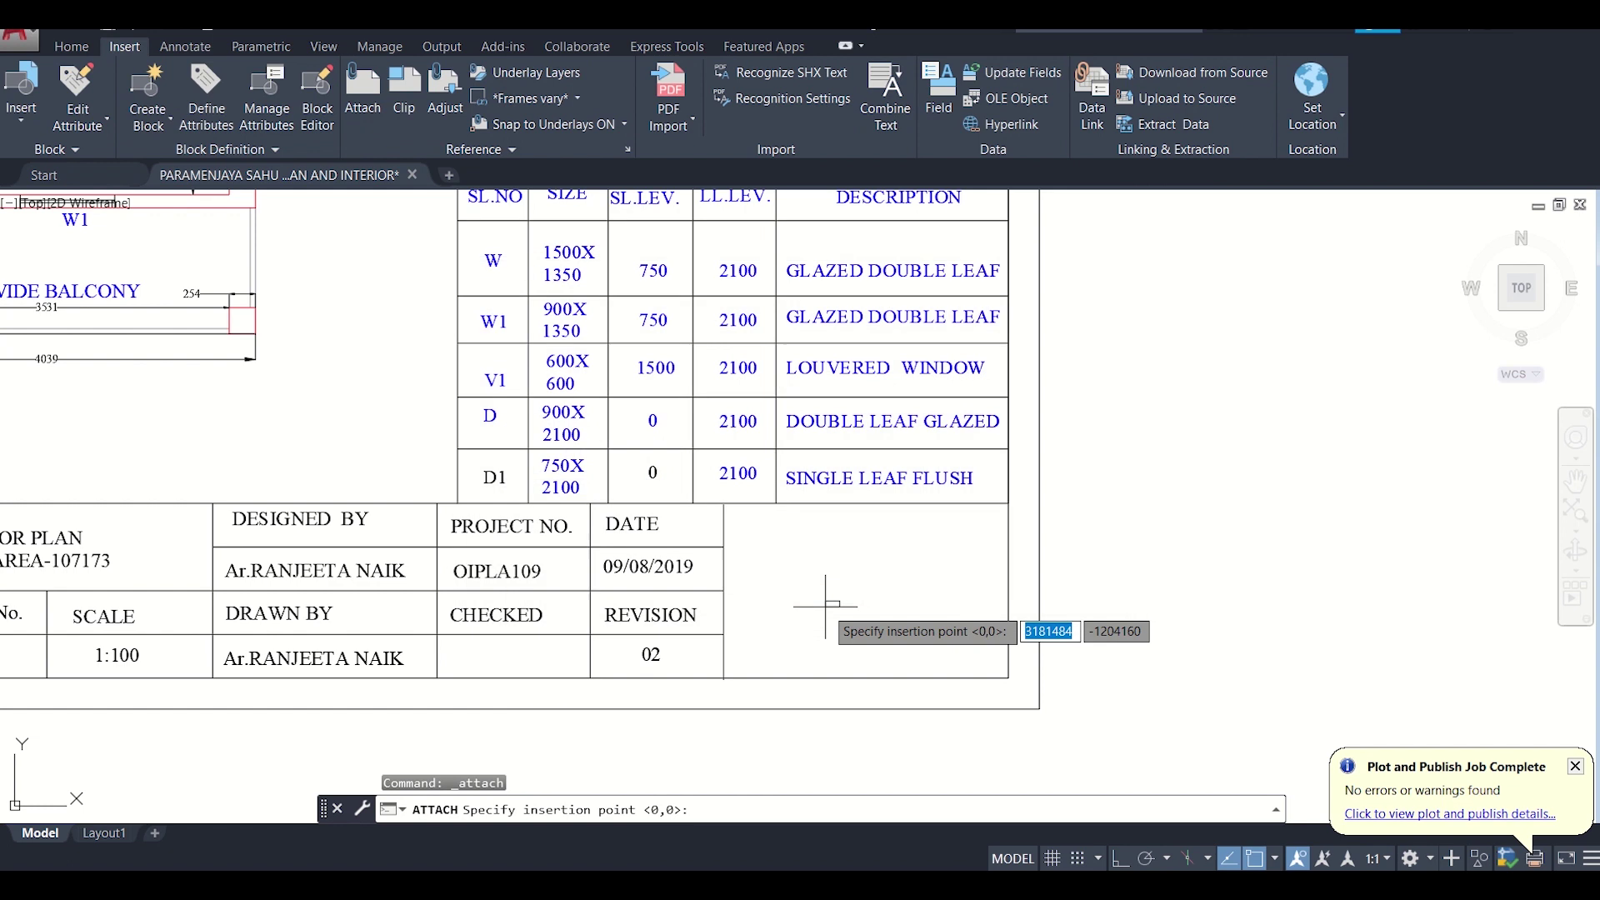
{"action": "left_click", "coordinate": [762, 605]}
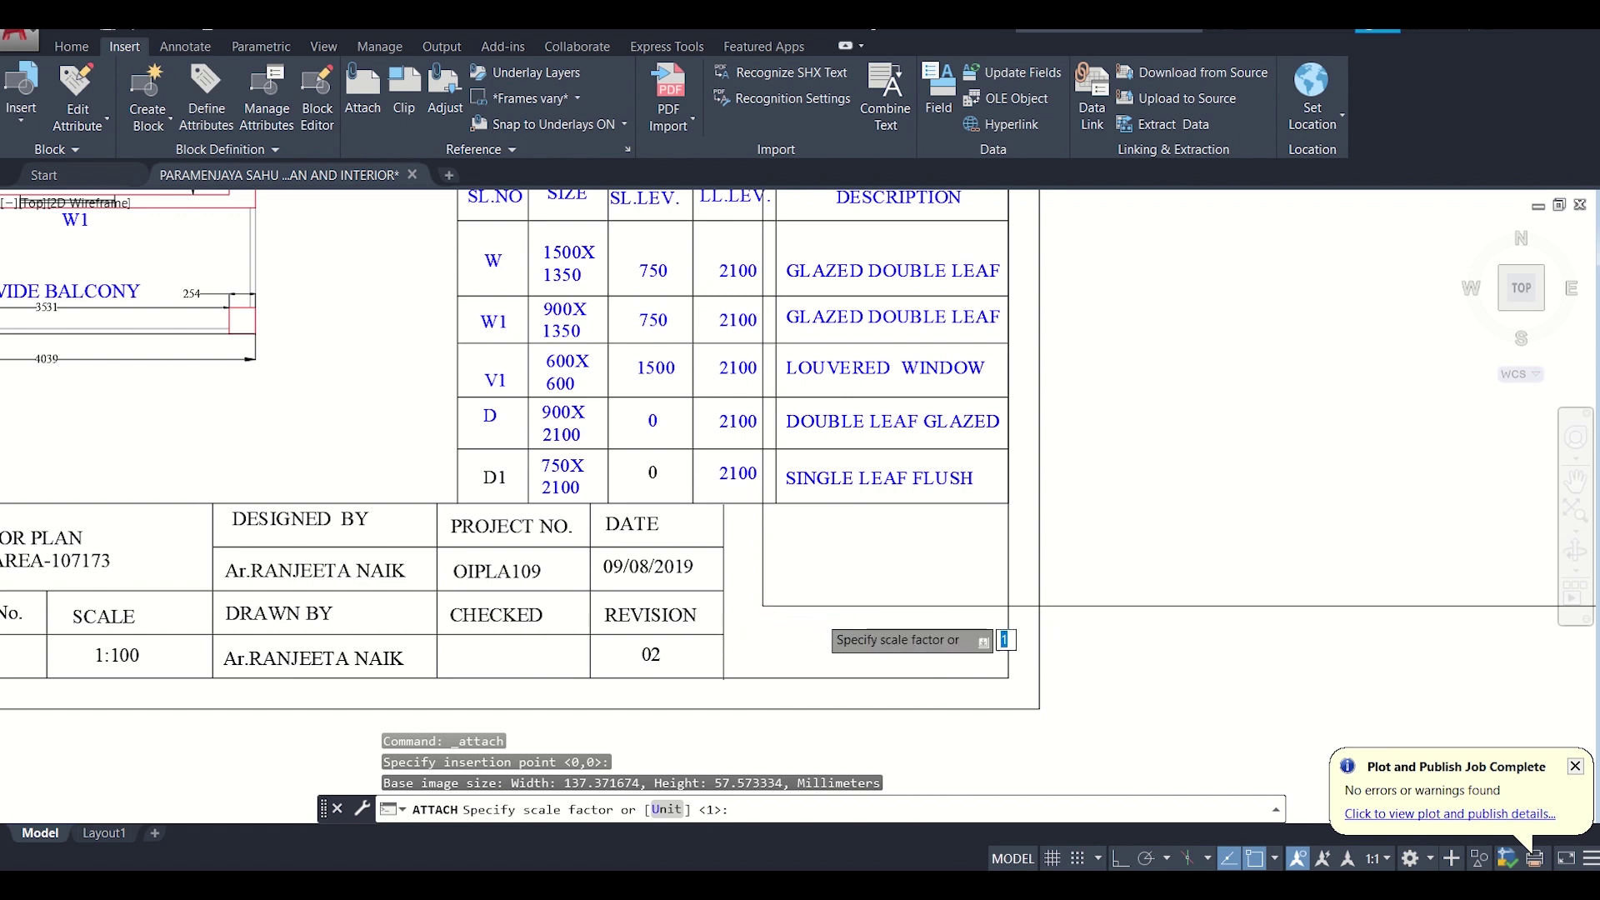
Step: Place the Civil Center logo at scale factor 1
{"action": "scroll", "coordinate": [813, 617], "scroll_direction": "down", "scroll_amount": 4}
{"action": "left_click", "coordinate": [1066, 602]}
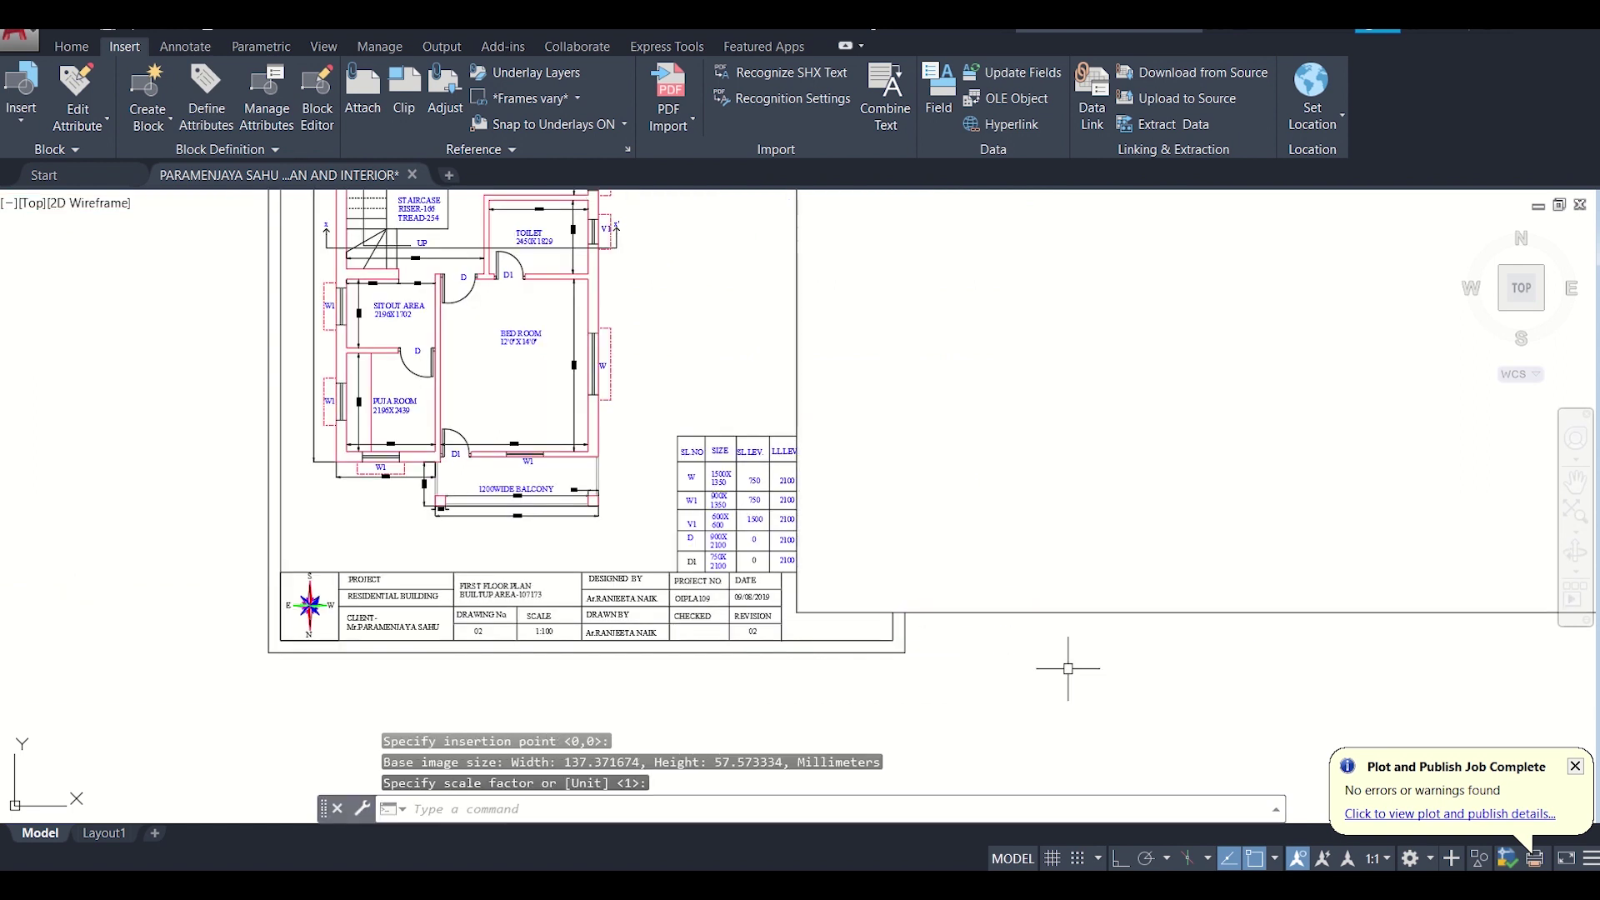
{"action": "scroll", "coordinate": [1059, 646], "scroll_direction": "down", "scroll_amount": 6}
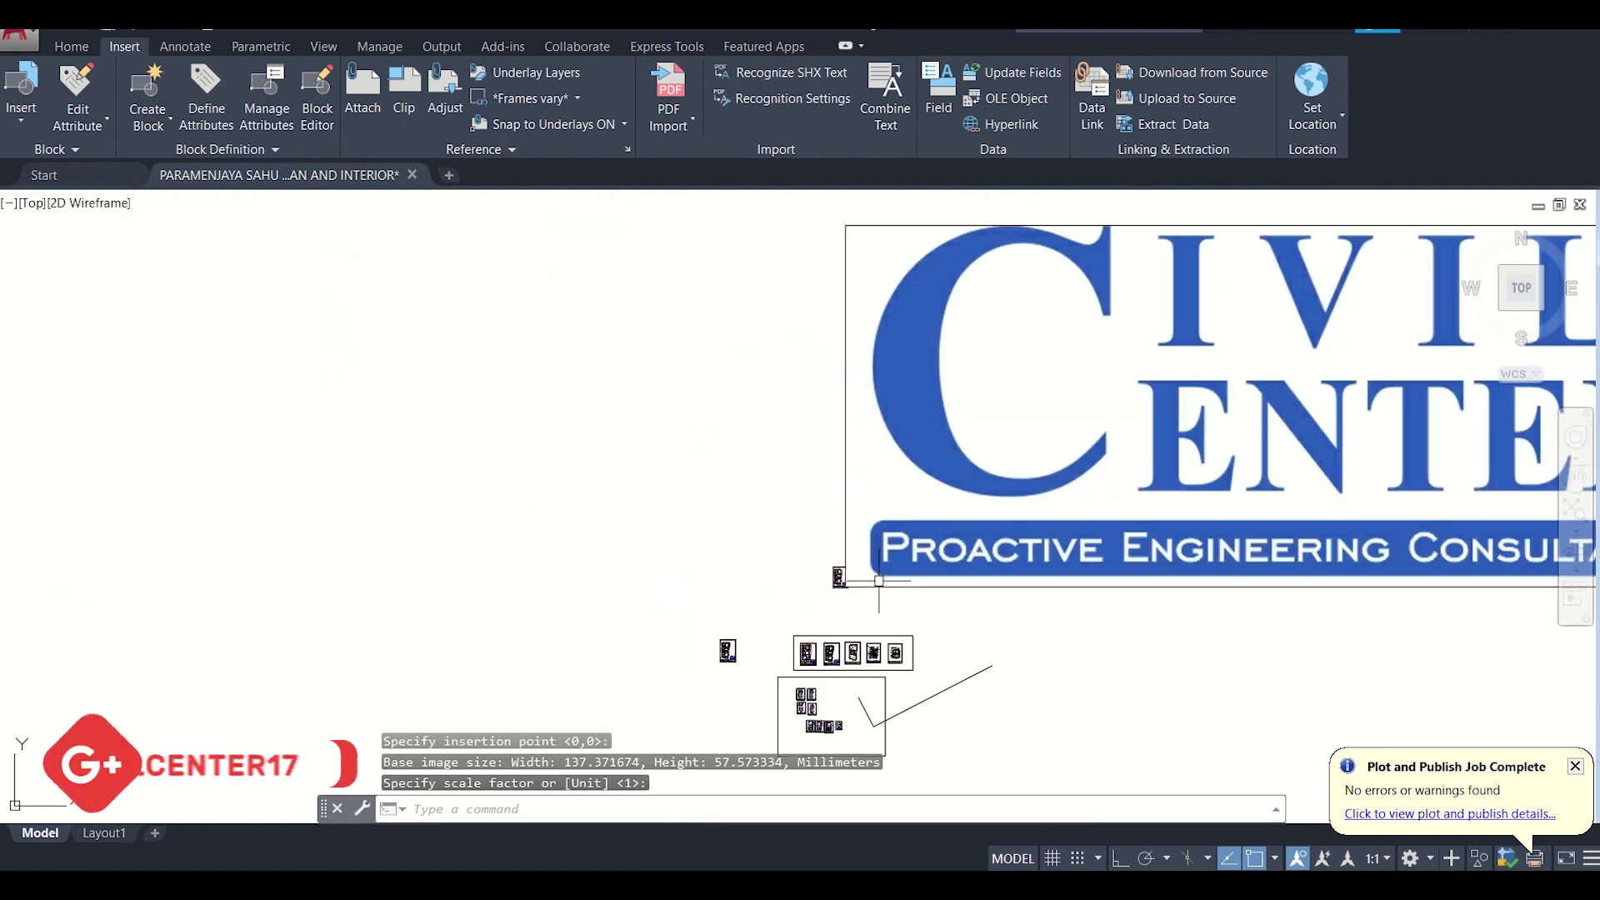
{"action": "scroll", "coordinate": [879, 581], "scroll_direction": "down", "scroll_amount": 5}
{"action": "scroll", "coordinate": [913, 588], "scroll_direction": "up", "scroll_amount": 5}
Step: Zoom out to see the oversized logo frame and select the image
{"action": "middle_click_drag", "start_coordinate": [911, 589], "coordinate": [774, 614]}
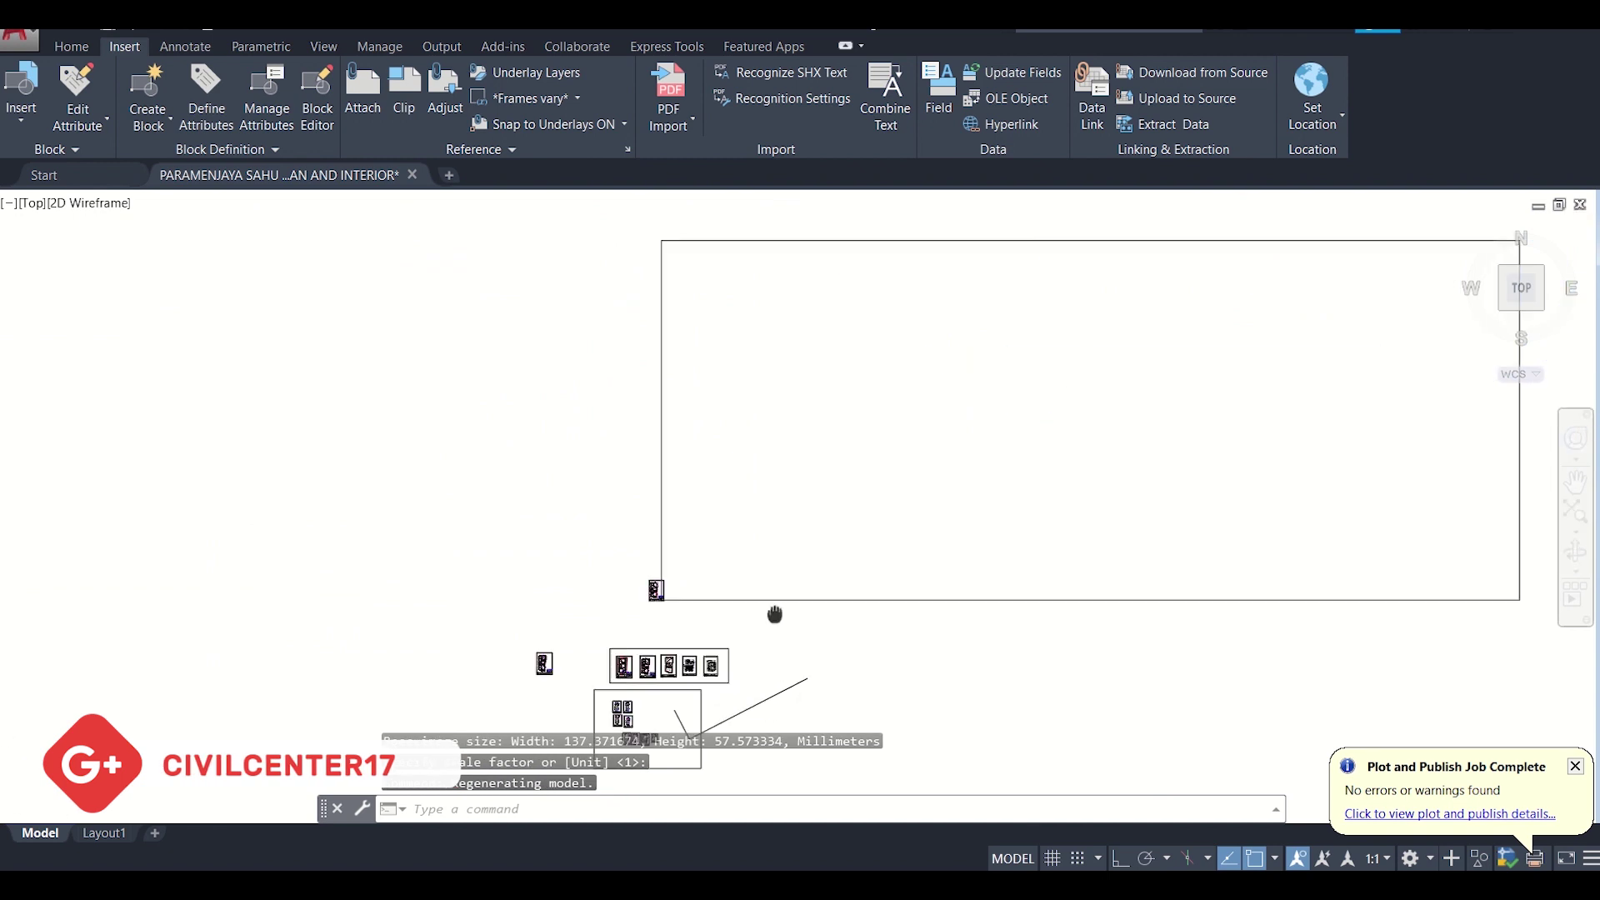
{"action": "scroll", "coordinate": [887, 617], "scroll_direction": "down", "scroll_amount": 1}
{"action": "scroll", "coordinate": [1108, 561], "scroll_direction": "up", "scroll_amount": 3}
{"action": "scroll", "coordinate": [1096, 575], "scroll_direction": "down", "scroll_amount": 4}
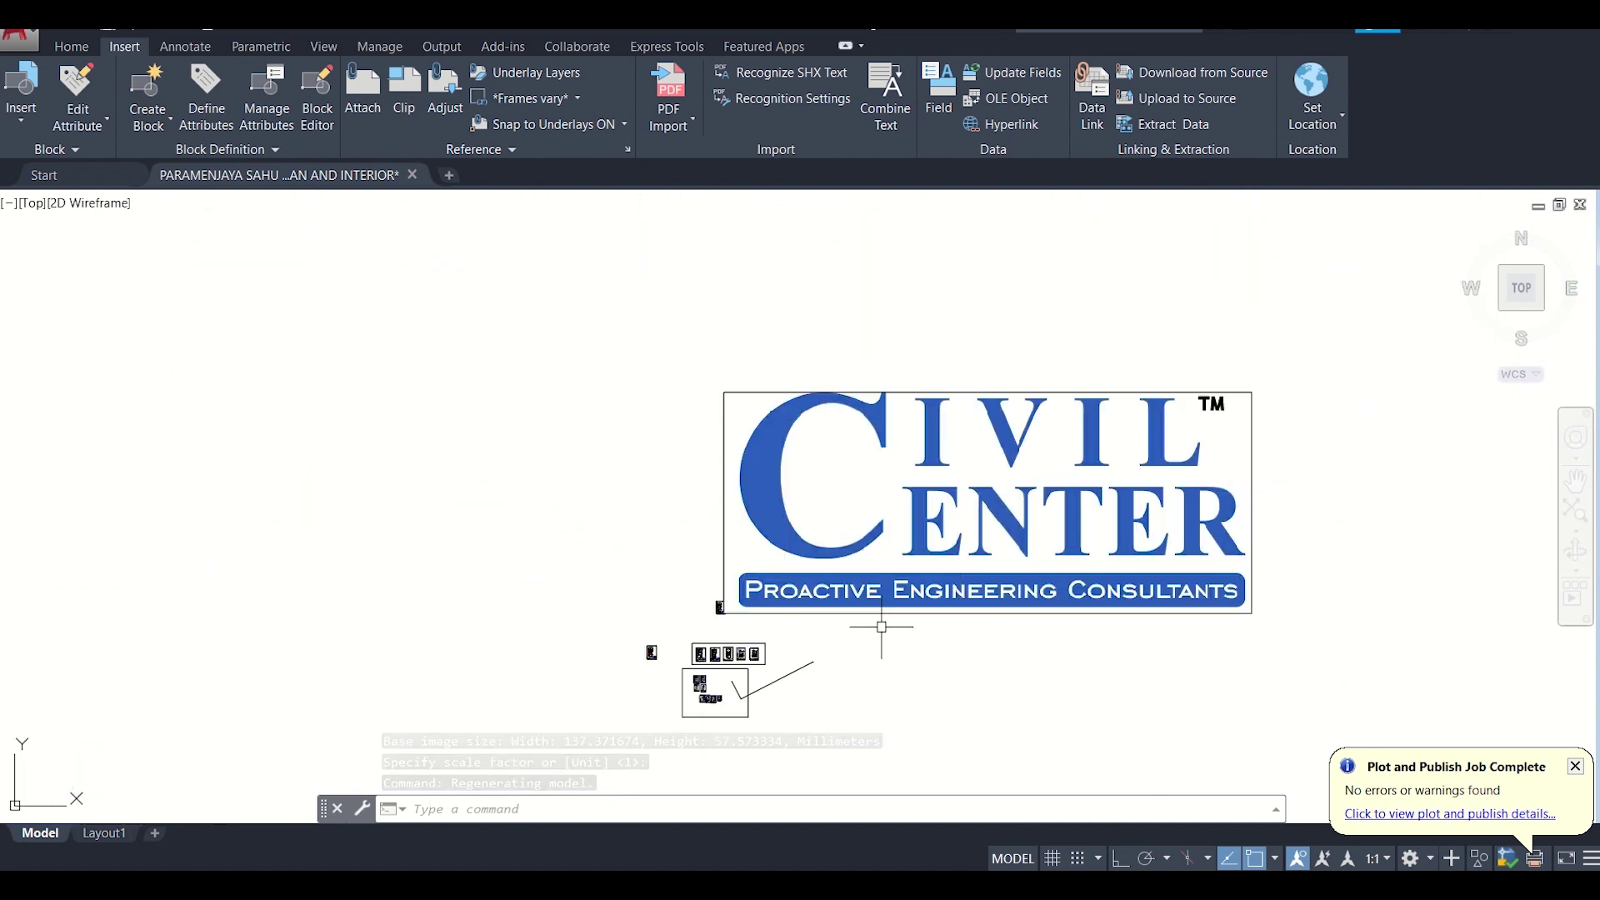
{"action": "scroll", "coordinate": [725, 613], "scroll_direction": "up", "scroll_amount": 8}
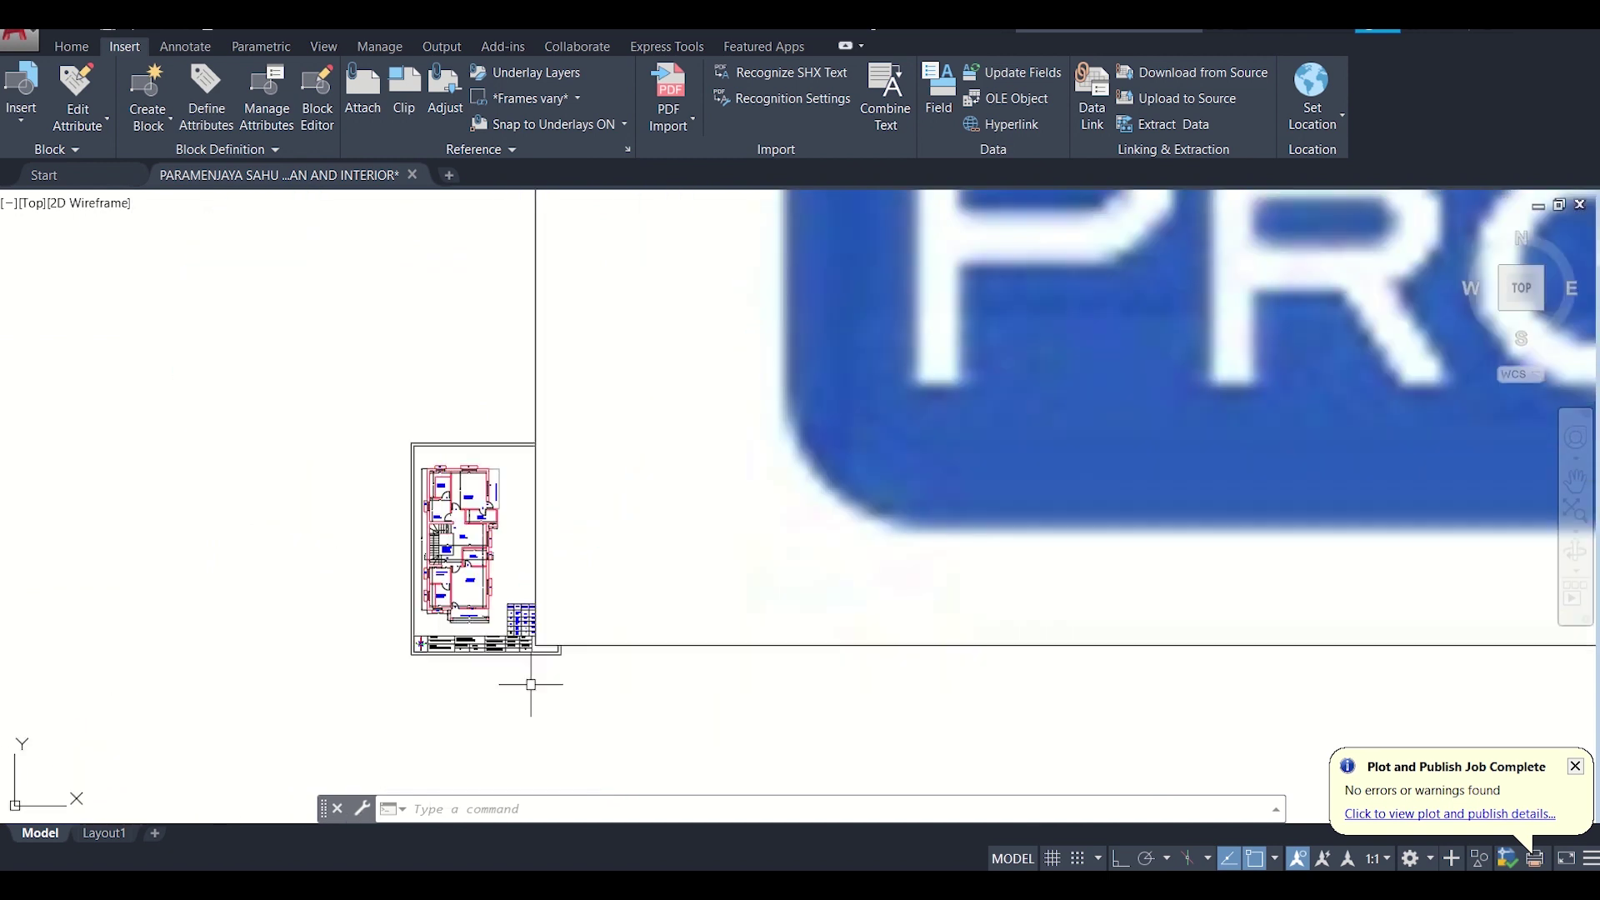
{"action": "scroll", "coordinate": [525, 642], "scroll_direction": "up", "scroll_amount": 7}
{"action": "scroll", "coordinate": [534, 622], "scroll_direction": "down", "scroll_amount": 4}
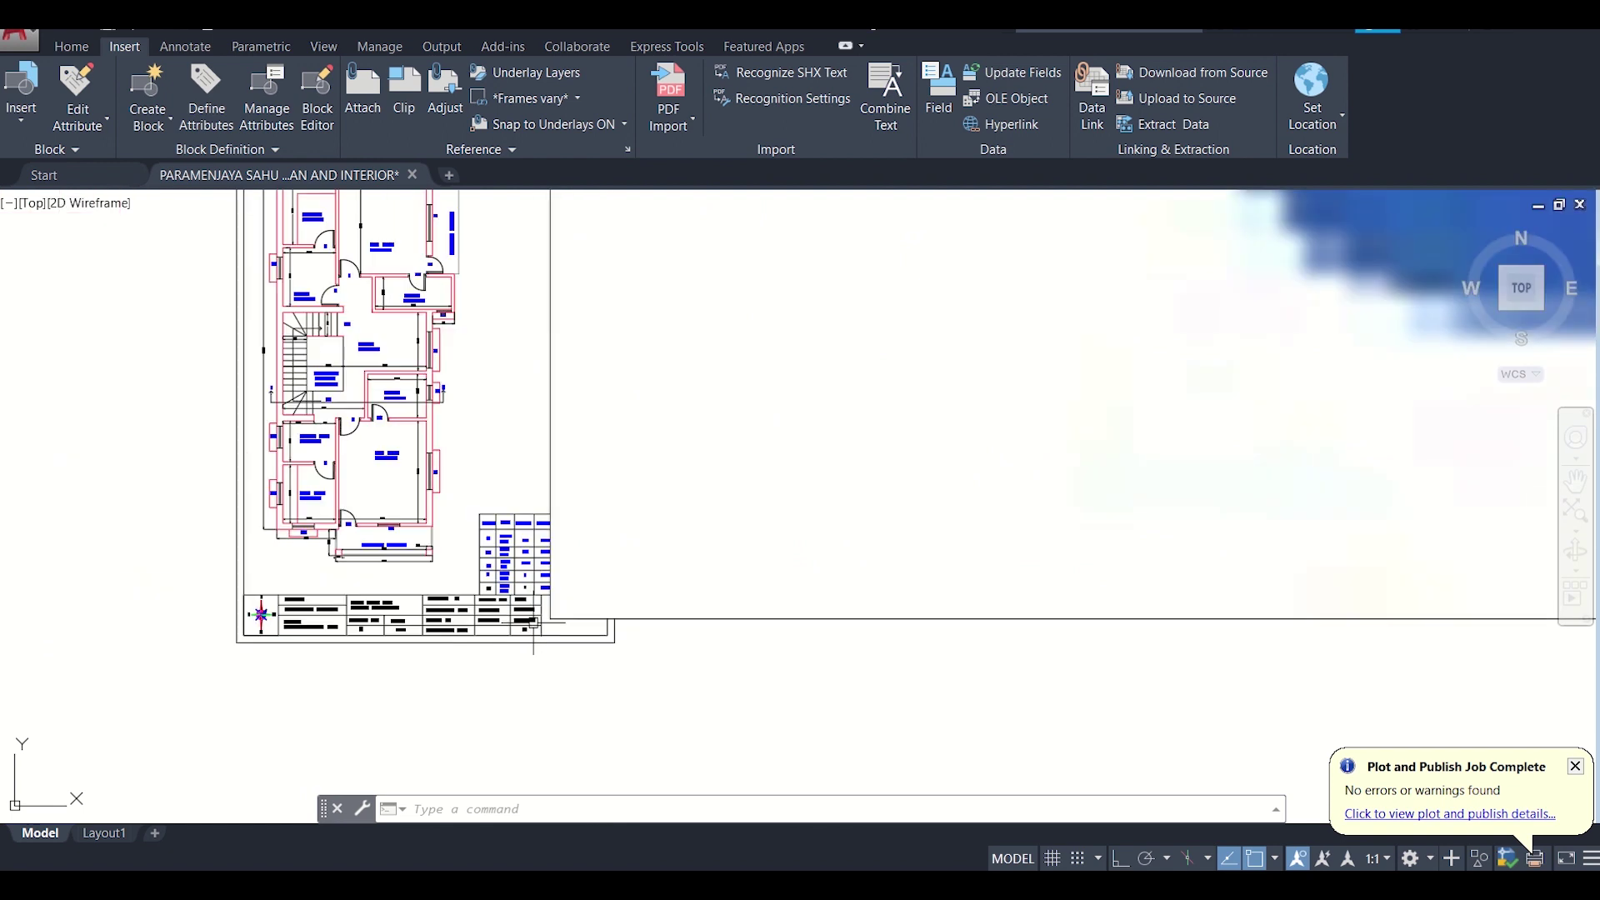
{"action": "left_click", "coordinate": [747, 616]}
{"action": "scroll", "coordinate": [742, 621], "scroll_direction": "down", "scroll_amount": 9}
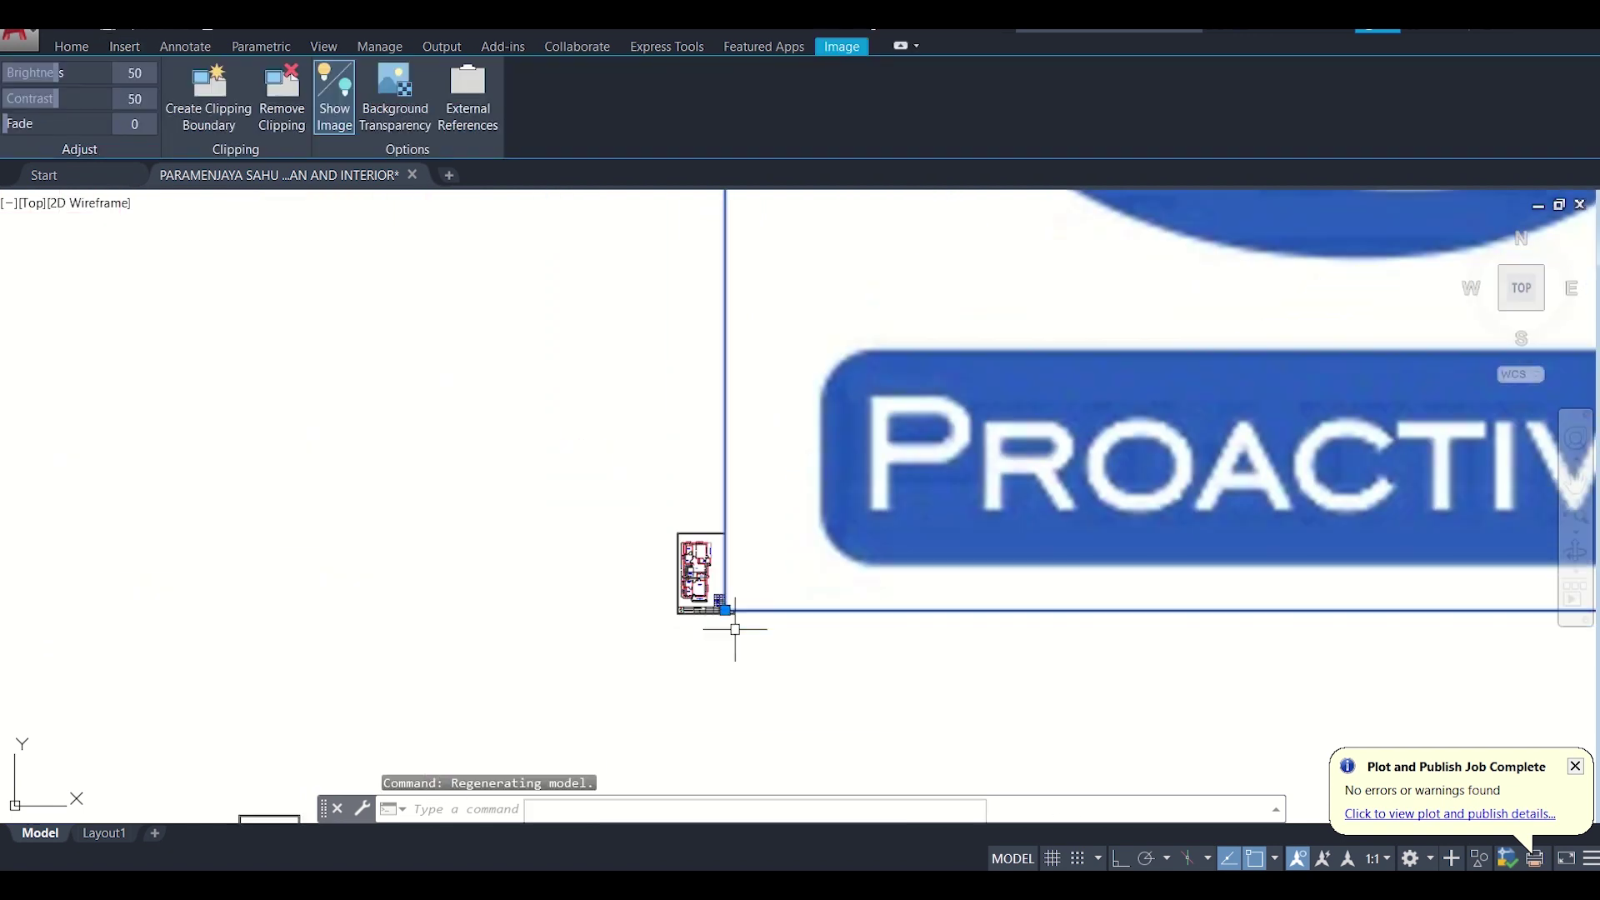
{"action": "scroll", "coordinate": [735, 629], "scroll_direction": "up", "scroll_amount": 8}
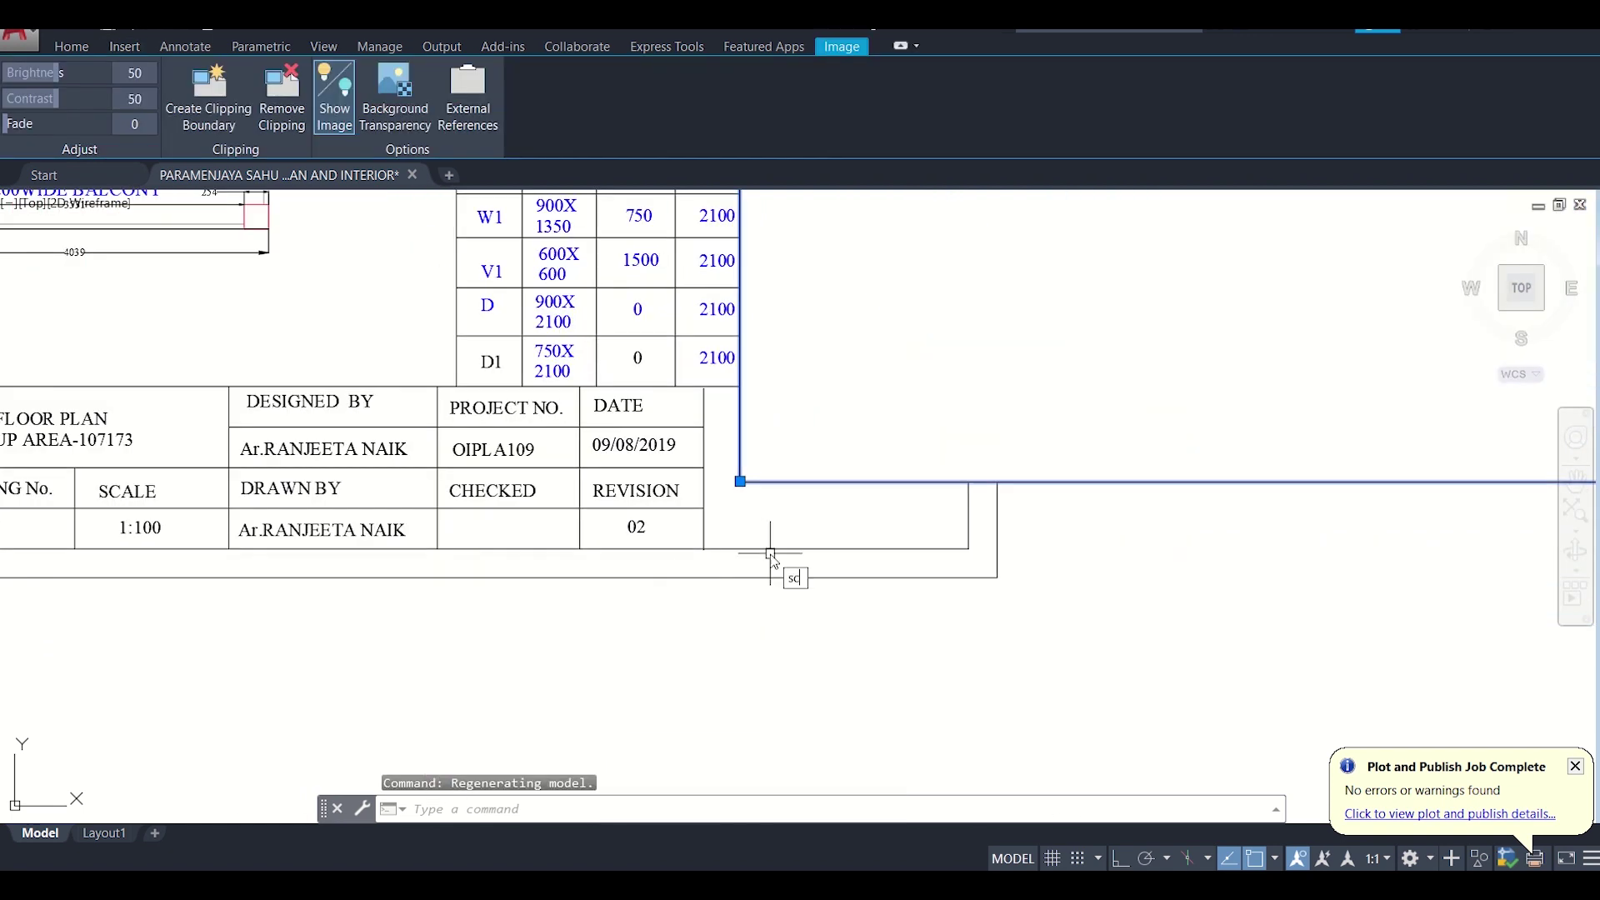
Step: Scale the logo down from its lower-left corner to fit the title-block cell, then reselect it
{"action": "key", "text": "Return"}
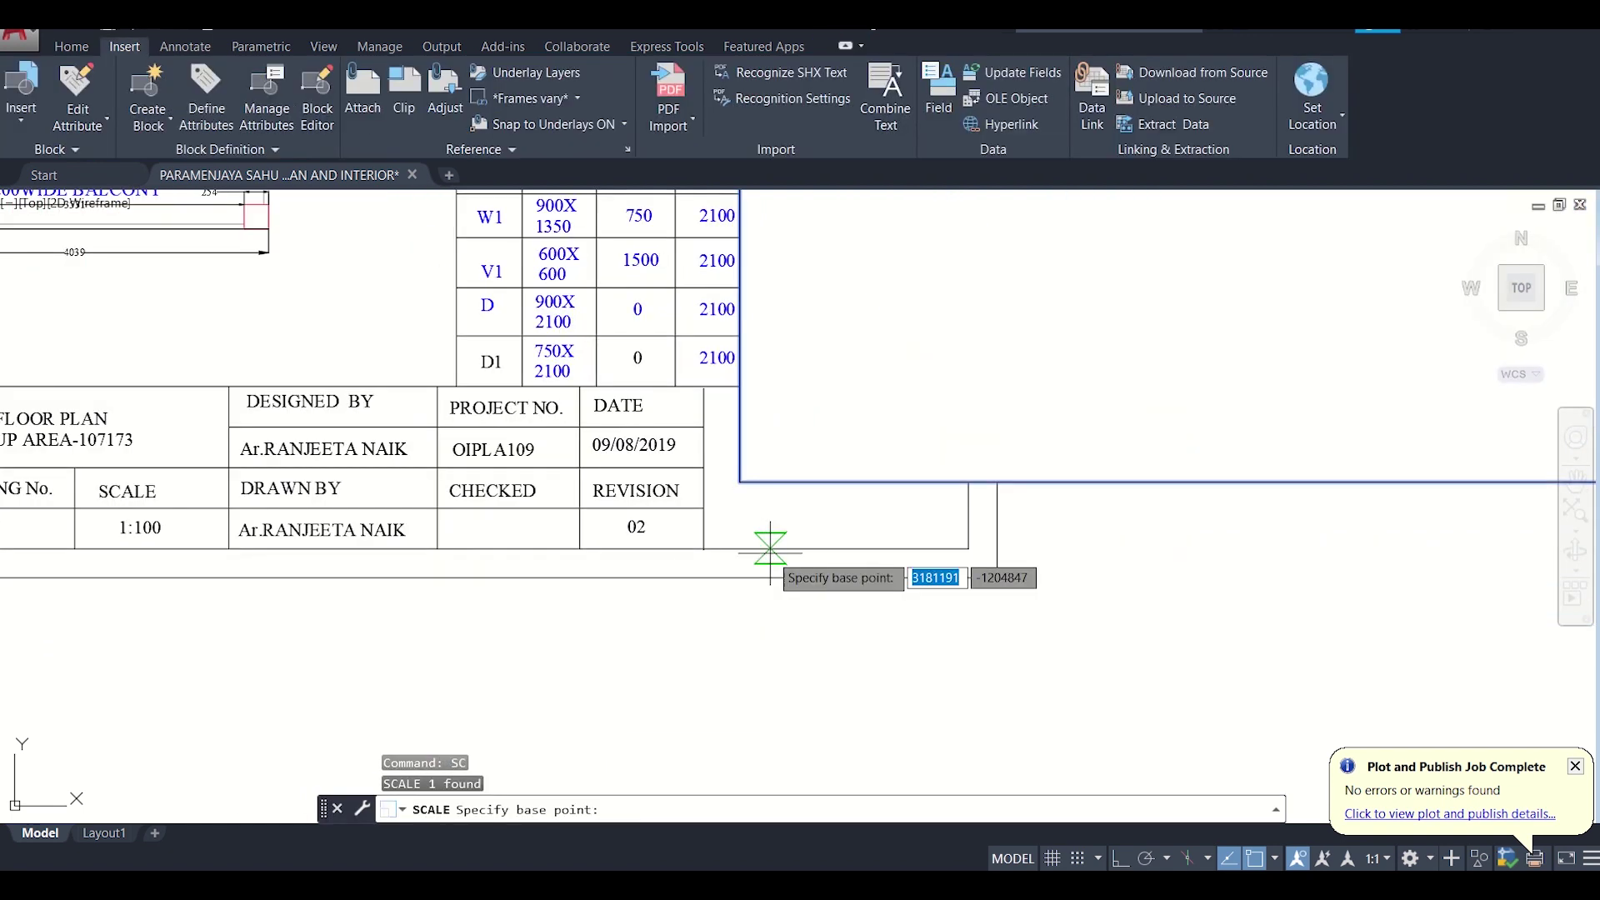
{"action": "left_click", "coordinate": [740, 482]}
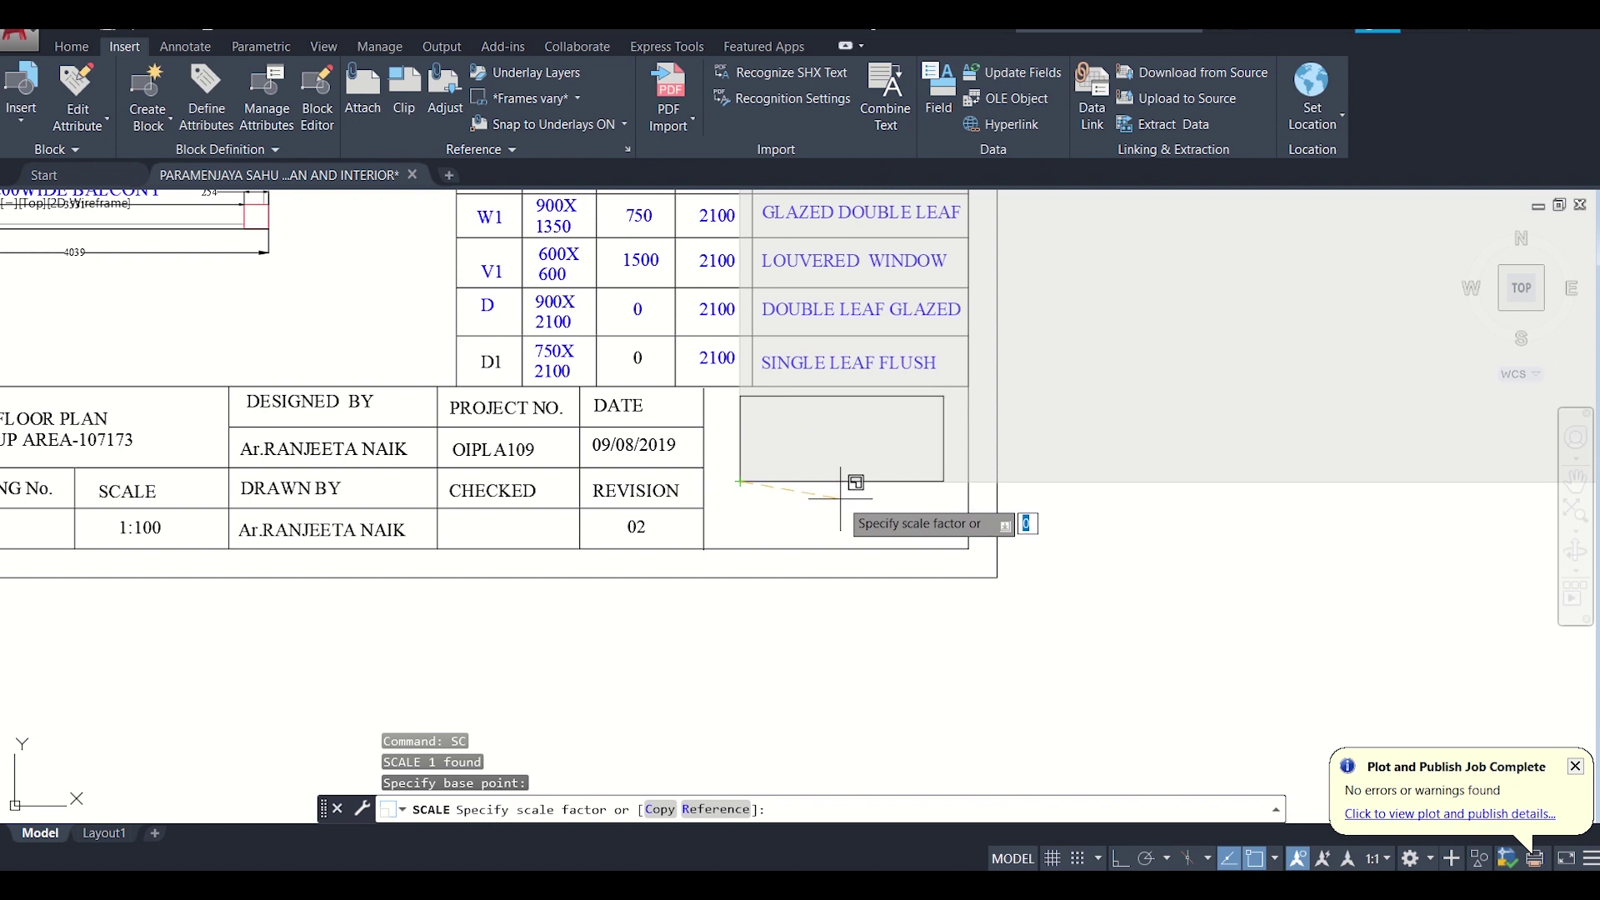
{"action": "left_click", "coordinate": [841, 498]}
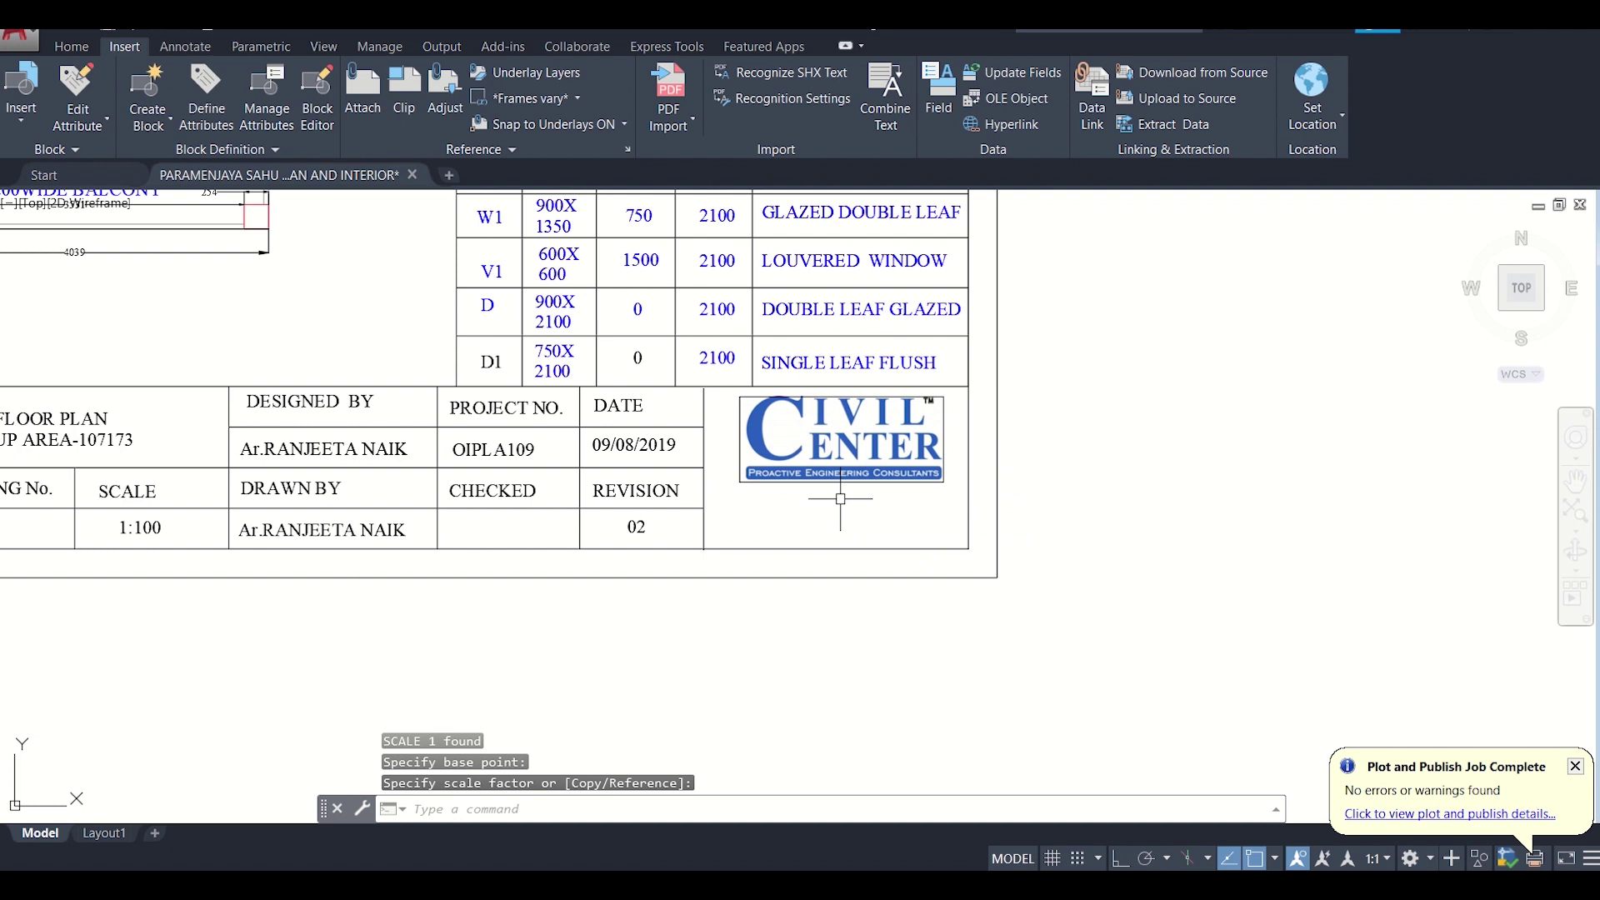
{"action": "scroll", "coordinate": [882, 471], "scroll_direction": "up", "scroll_amount": 3}
{"action": "scroll", "coordinate": [882, 471], "scroll_direction": "down", "scroll_amount": 3}
{"action": "scroll", "coordinate": [936, 457], "scroll_direction": "up", "scroll_amount": 2}
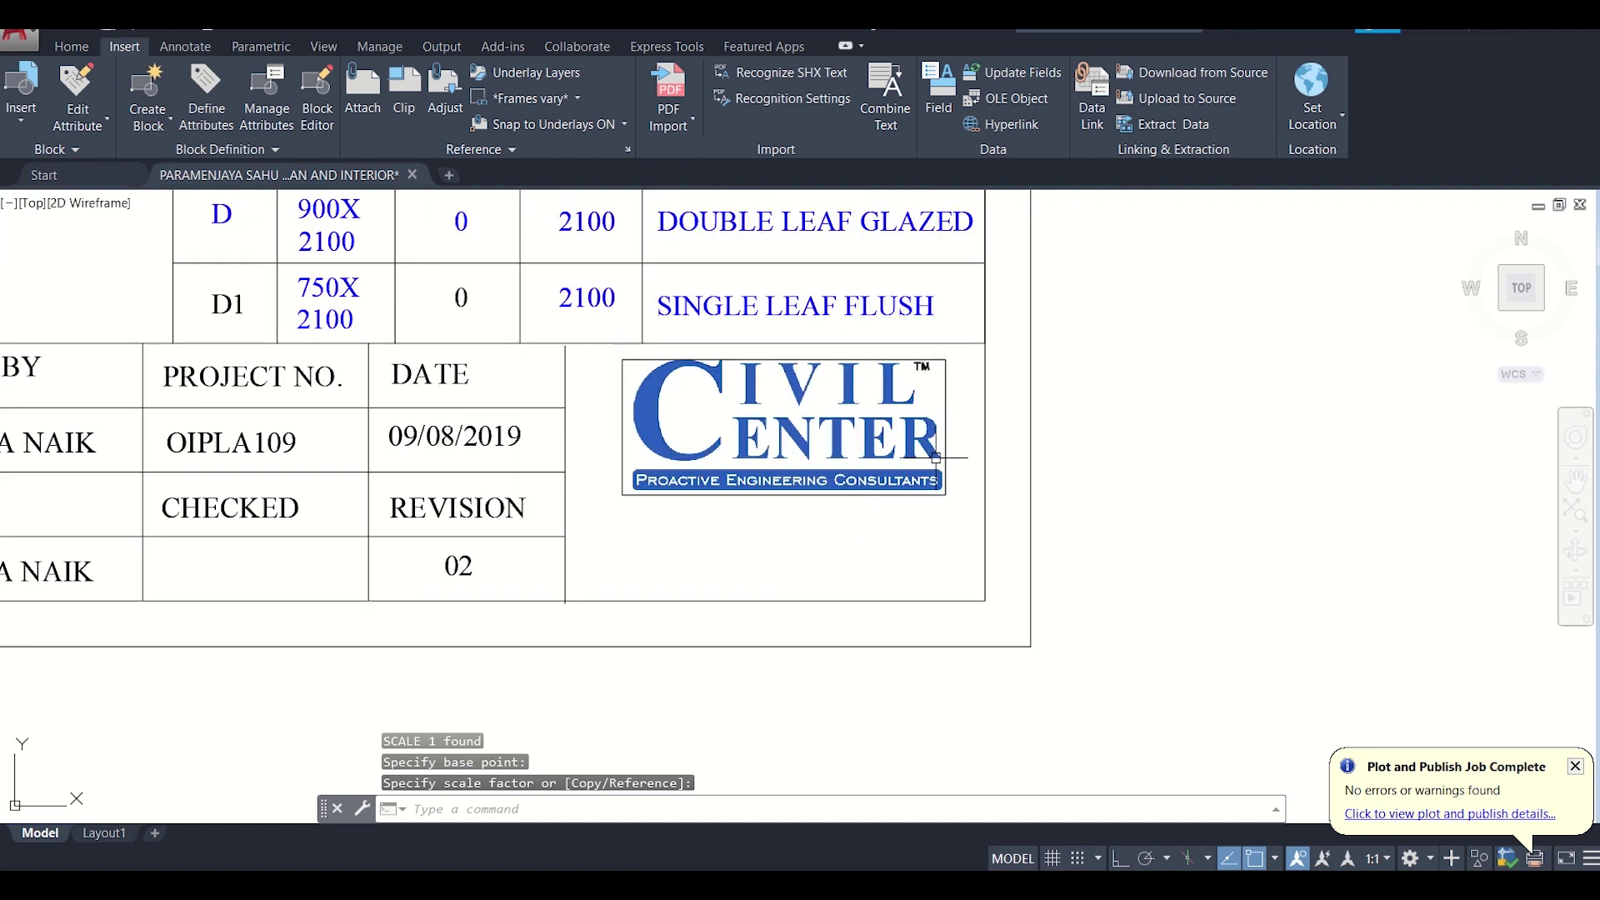
{"action": "left_click", "coordinate": [950, 467]}
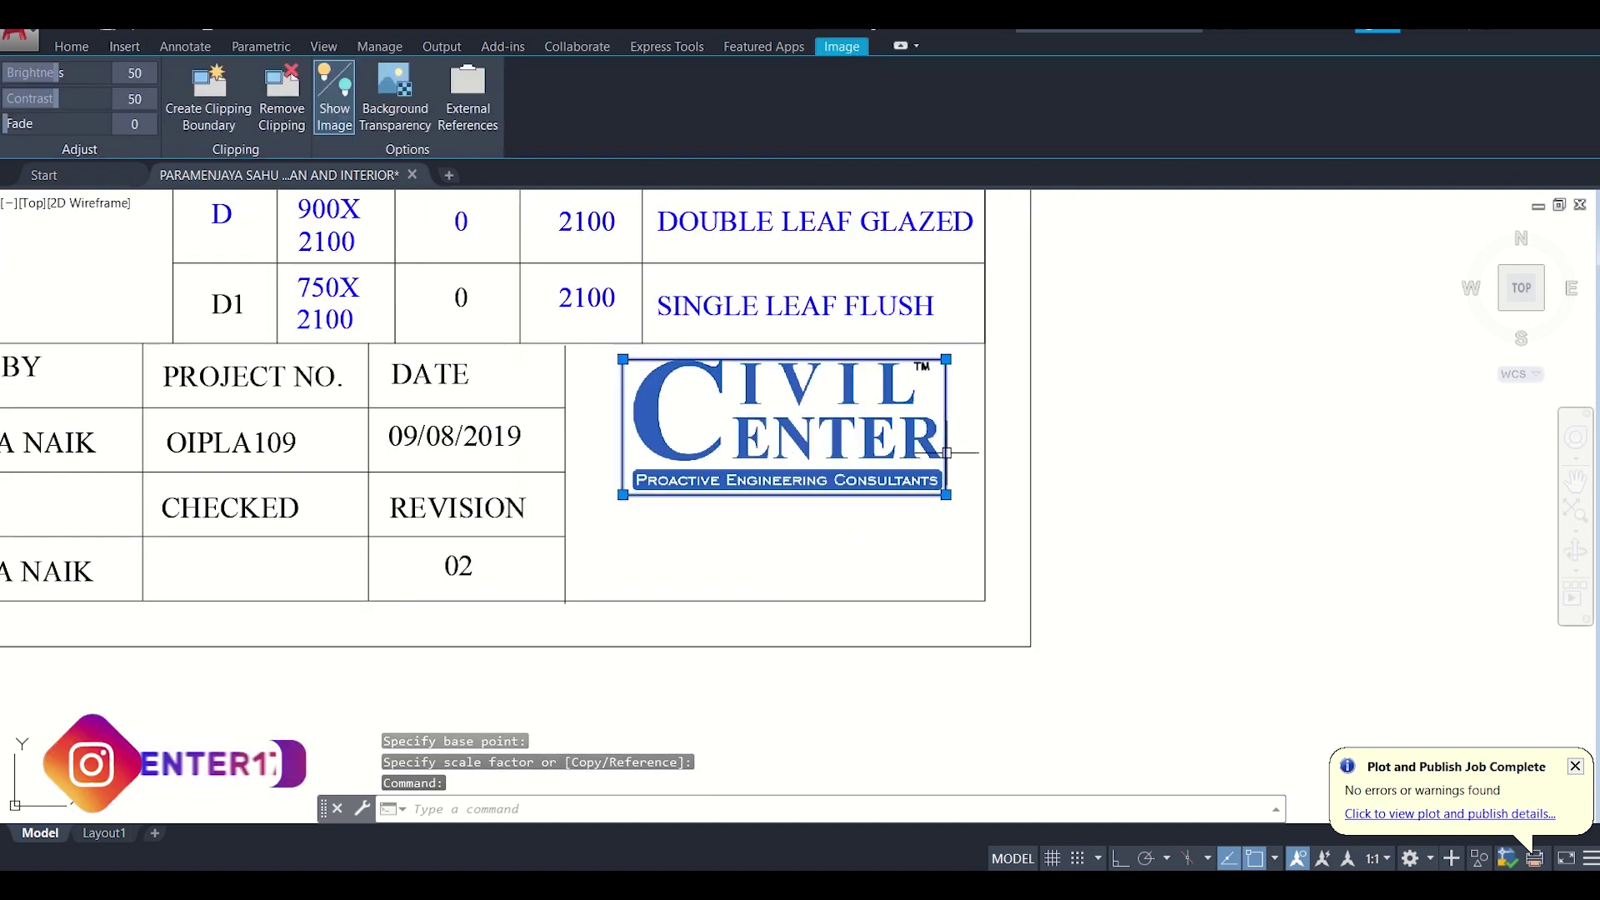
Step: Move the logo slightly left with M so it sits centred in its cell
{"action": "type", "text": "m"}
{"action": "key", "text": "Return"}
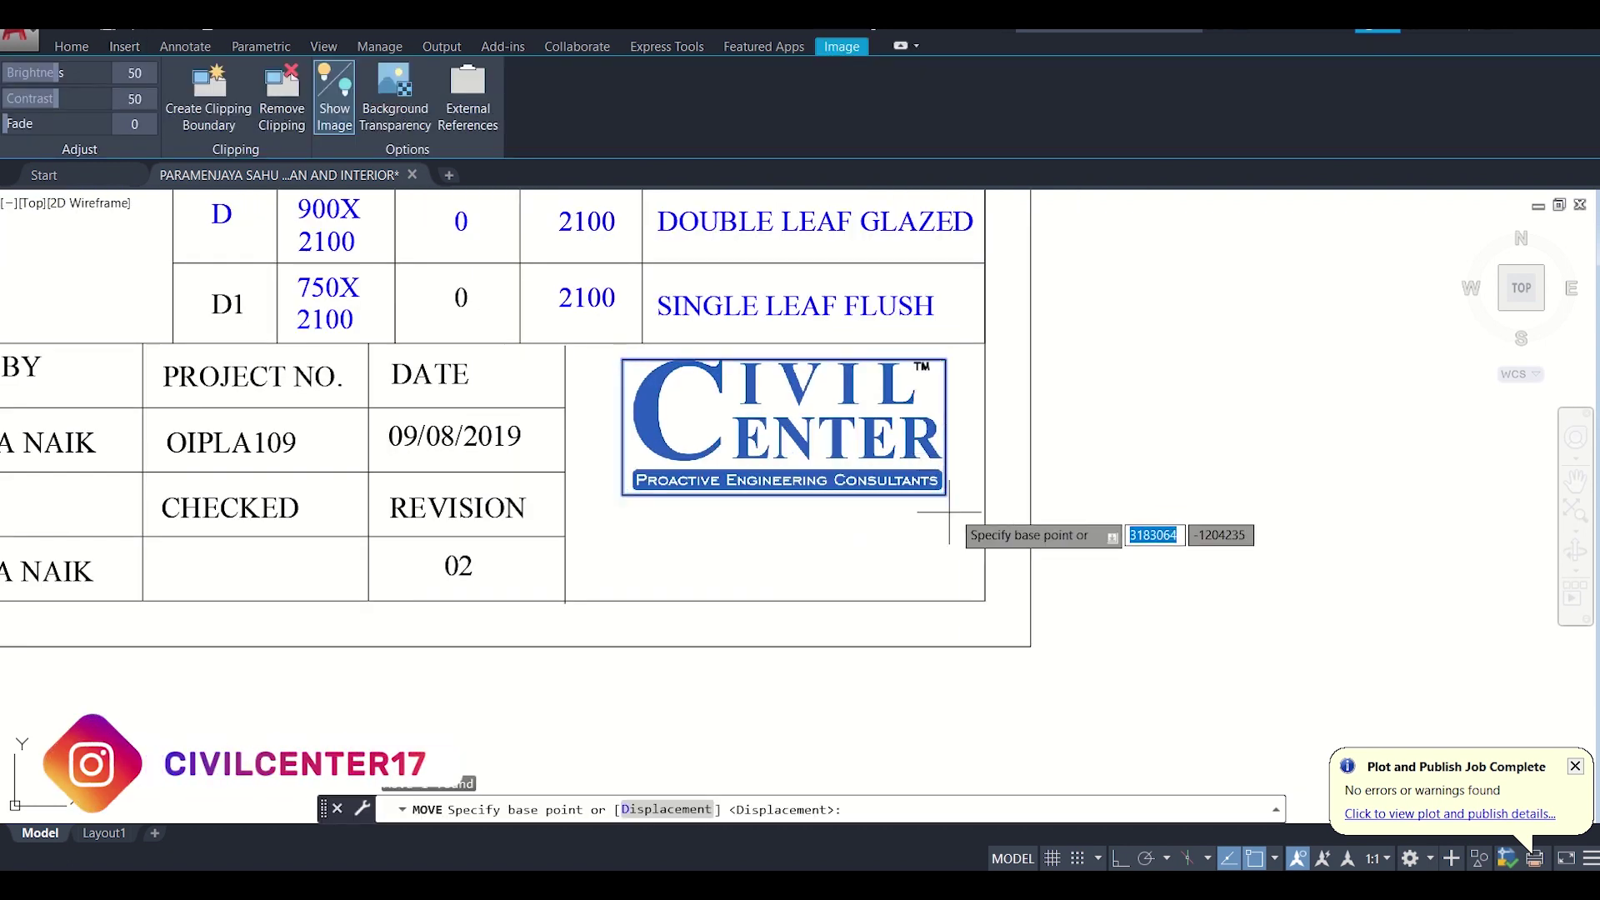
{"action": "left_click", "coordinate": [942, 524]}
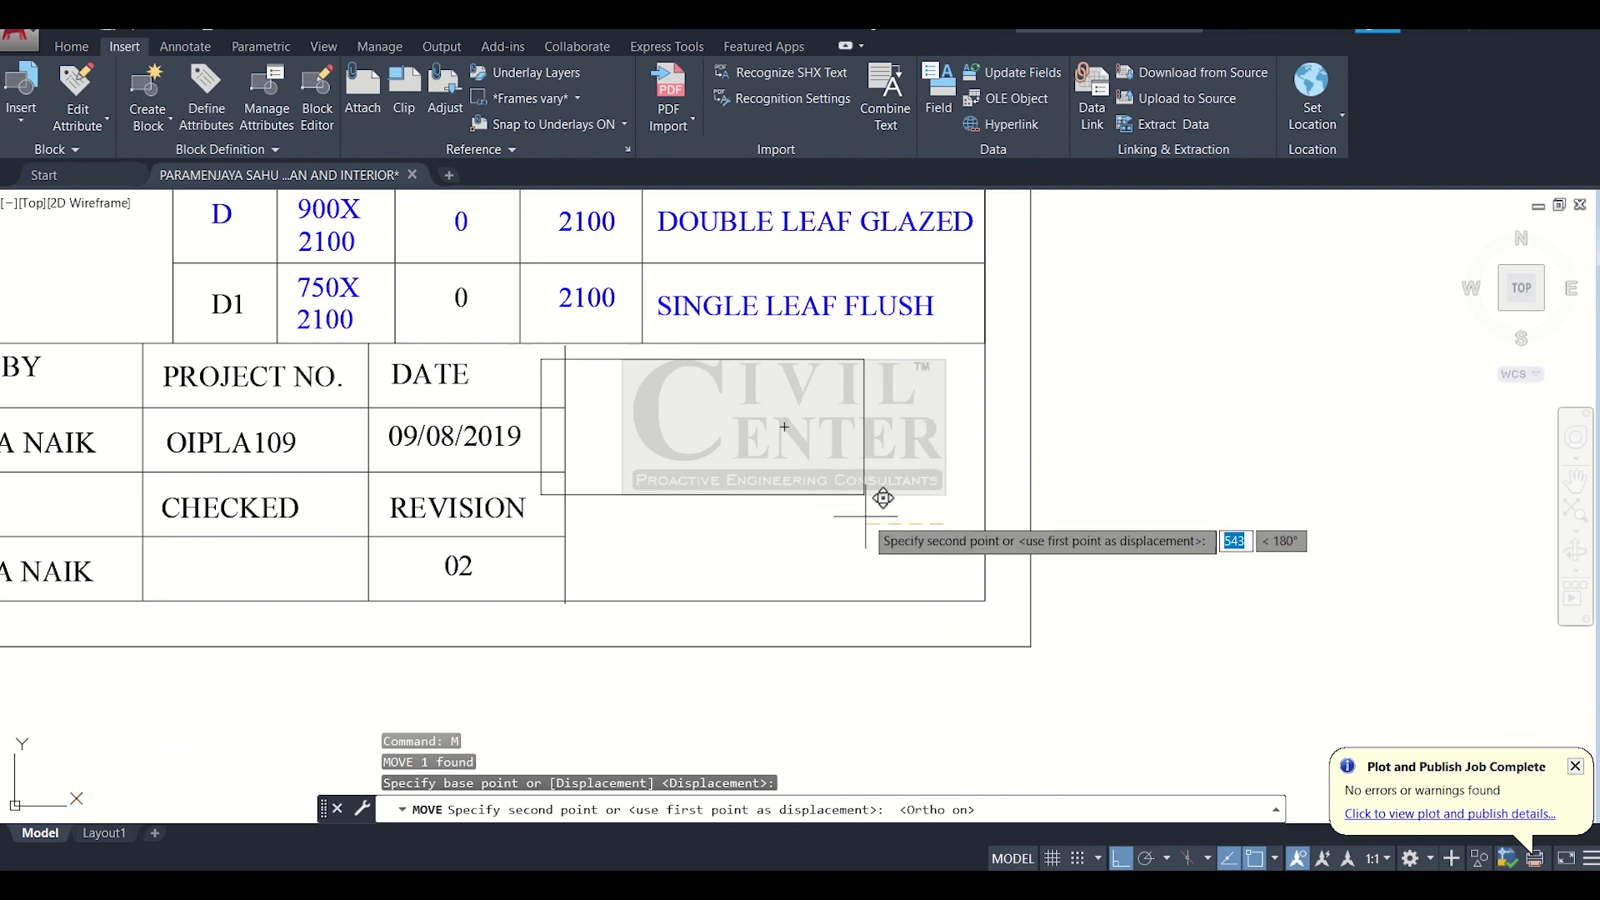
{"action": "left_click", "coordinate": [934, 519]}
Step: Pan and zoom out to view the whole sheet with the logo in place
{"action": "scroll", "coordinate": [936, 466], "scroll_direction": "up", "scroll_amount": 2}
{"action": "scroll", "coordinate": [944, 447], "scroll_direction": "down", "scroll_amount": 4}
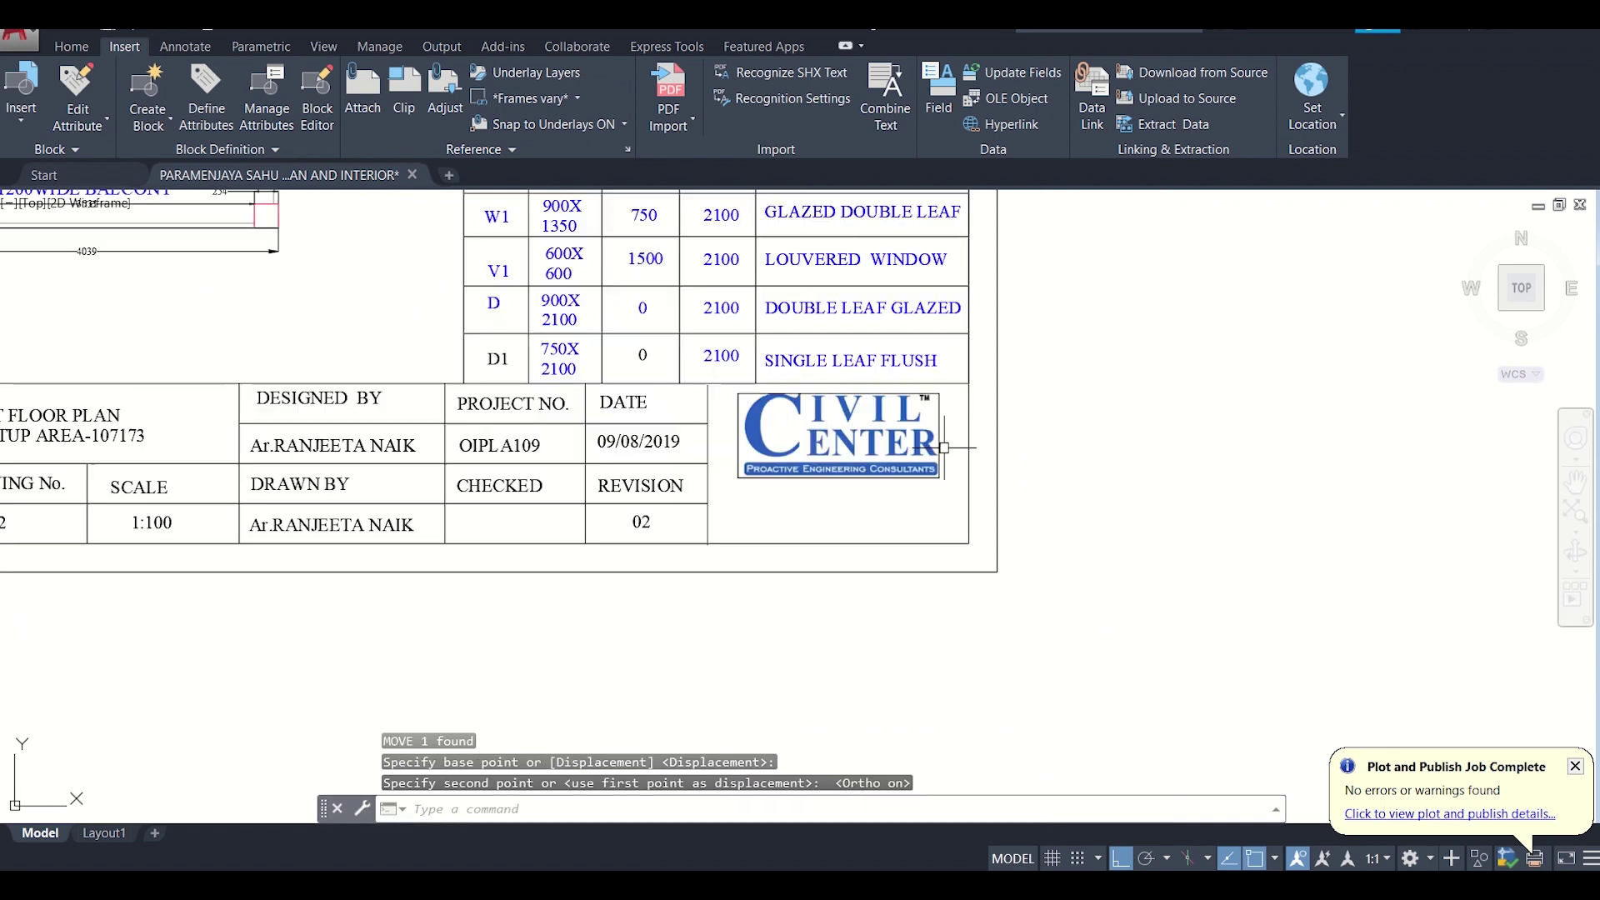
{"action": "scroll", "coordinate": [944, 448], "scroll_direction": "up", "scroll_amount": 2}
{"action": "middle_click_drag", "start_coordinate": [939, 441], "coordinate": [962, 501]}
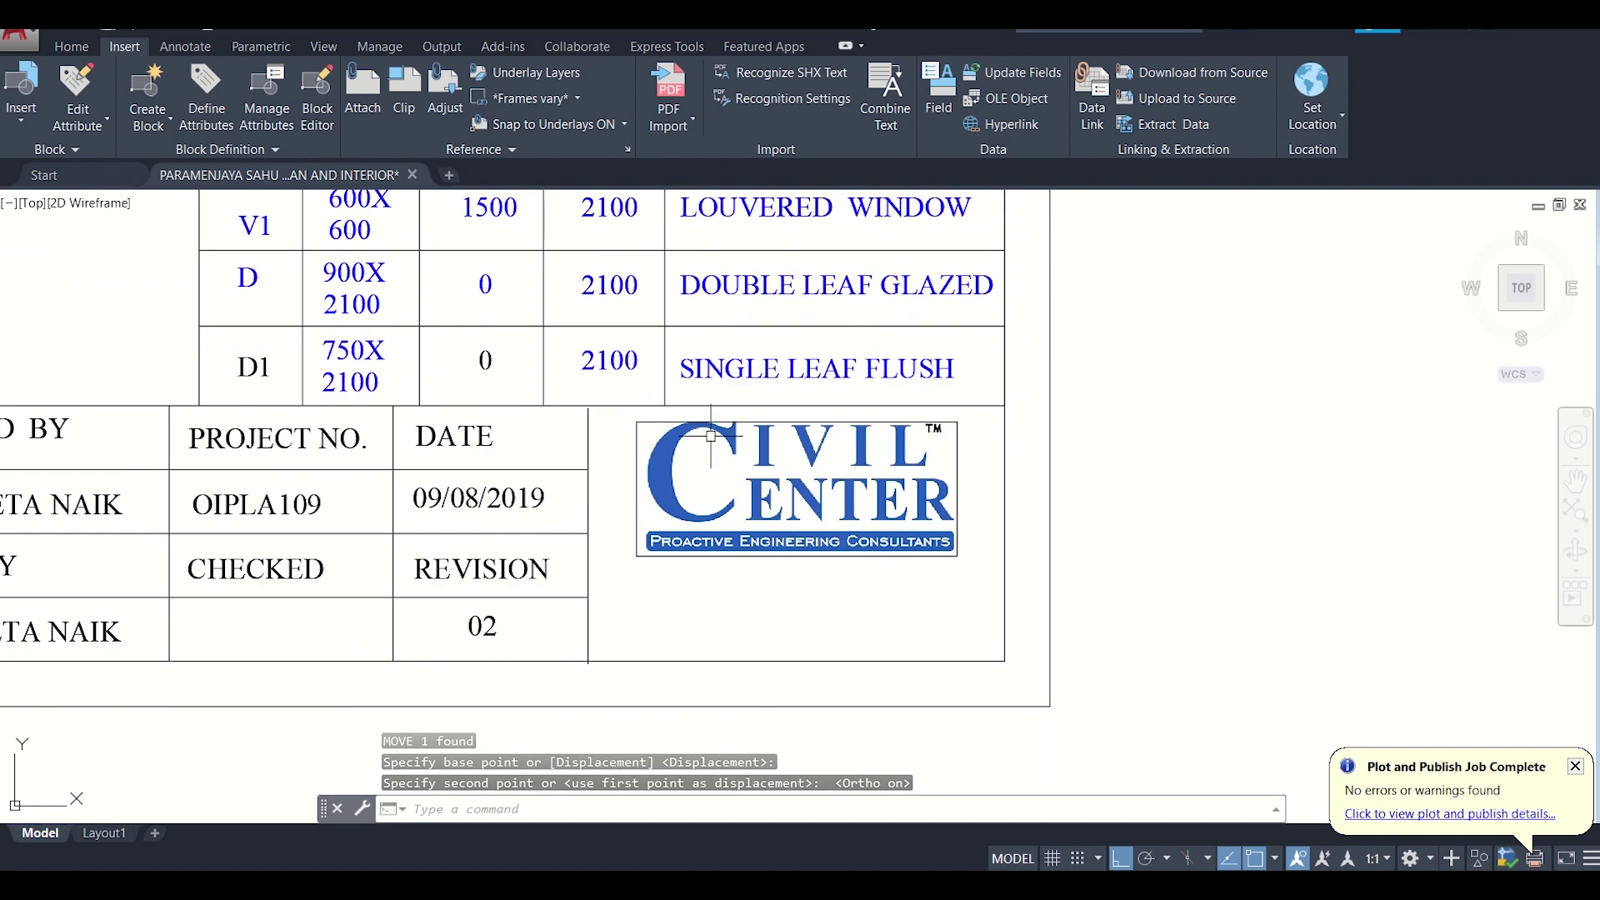
{"action": "middle_click_drag", "start_coordinate": [813, 419], "coordinate": [893, 469]}
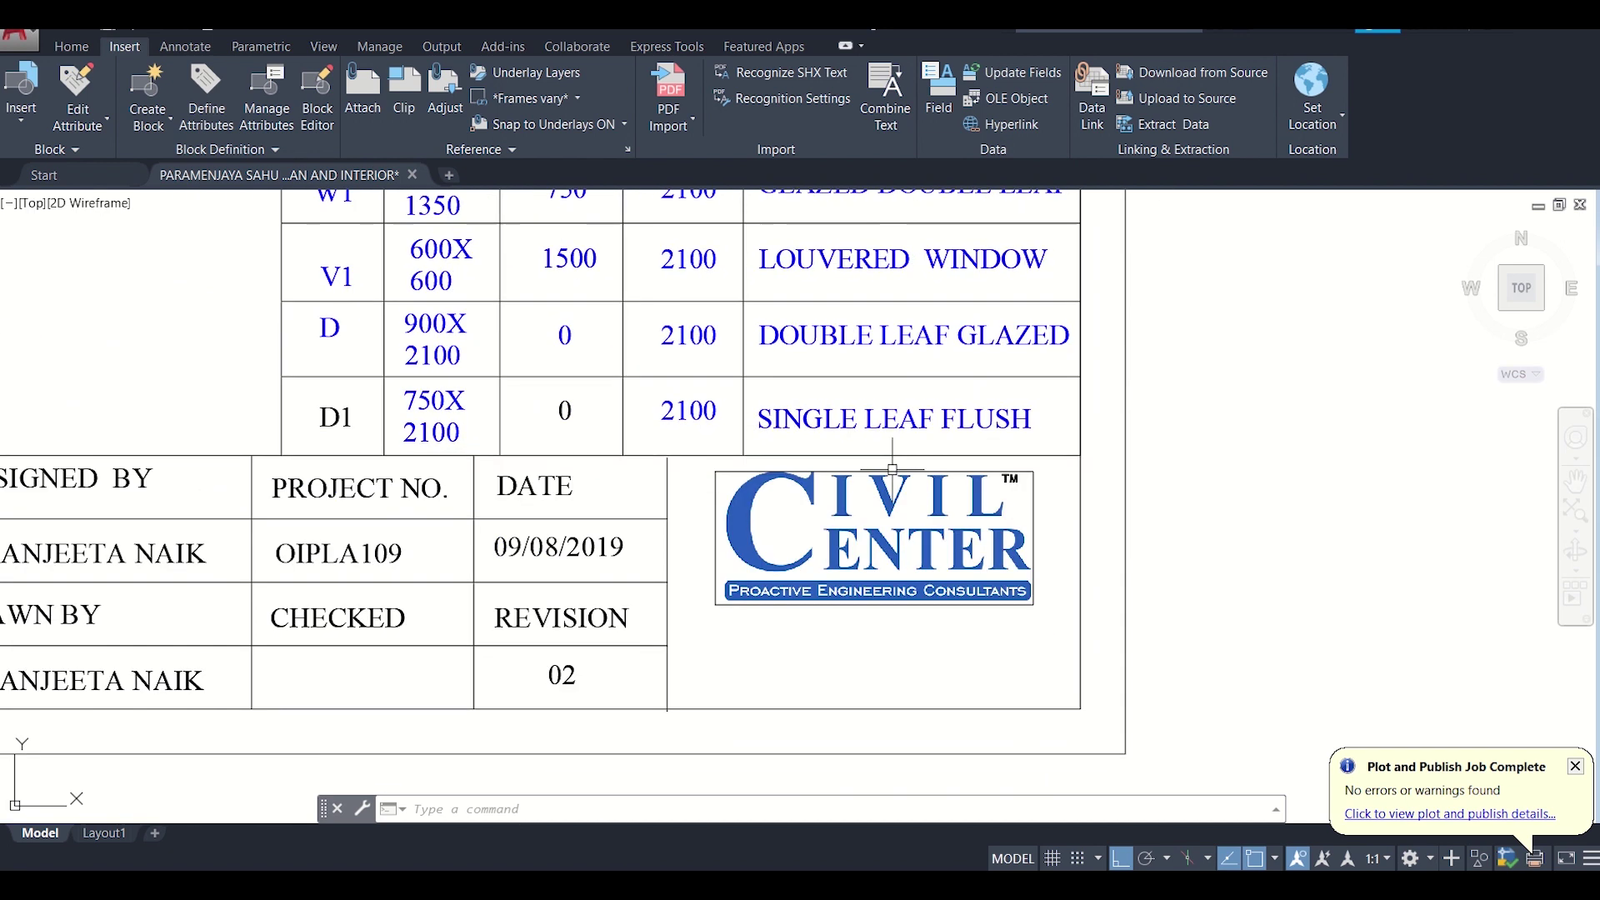
{"action": "scroll", "coordinate": [896, 484], "scroll_direction": "down", "scroll_amount": 6}
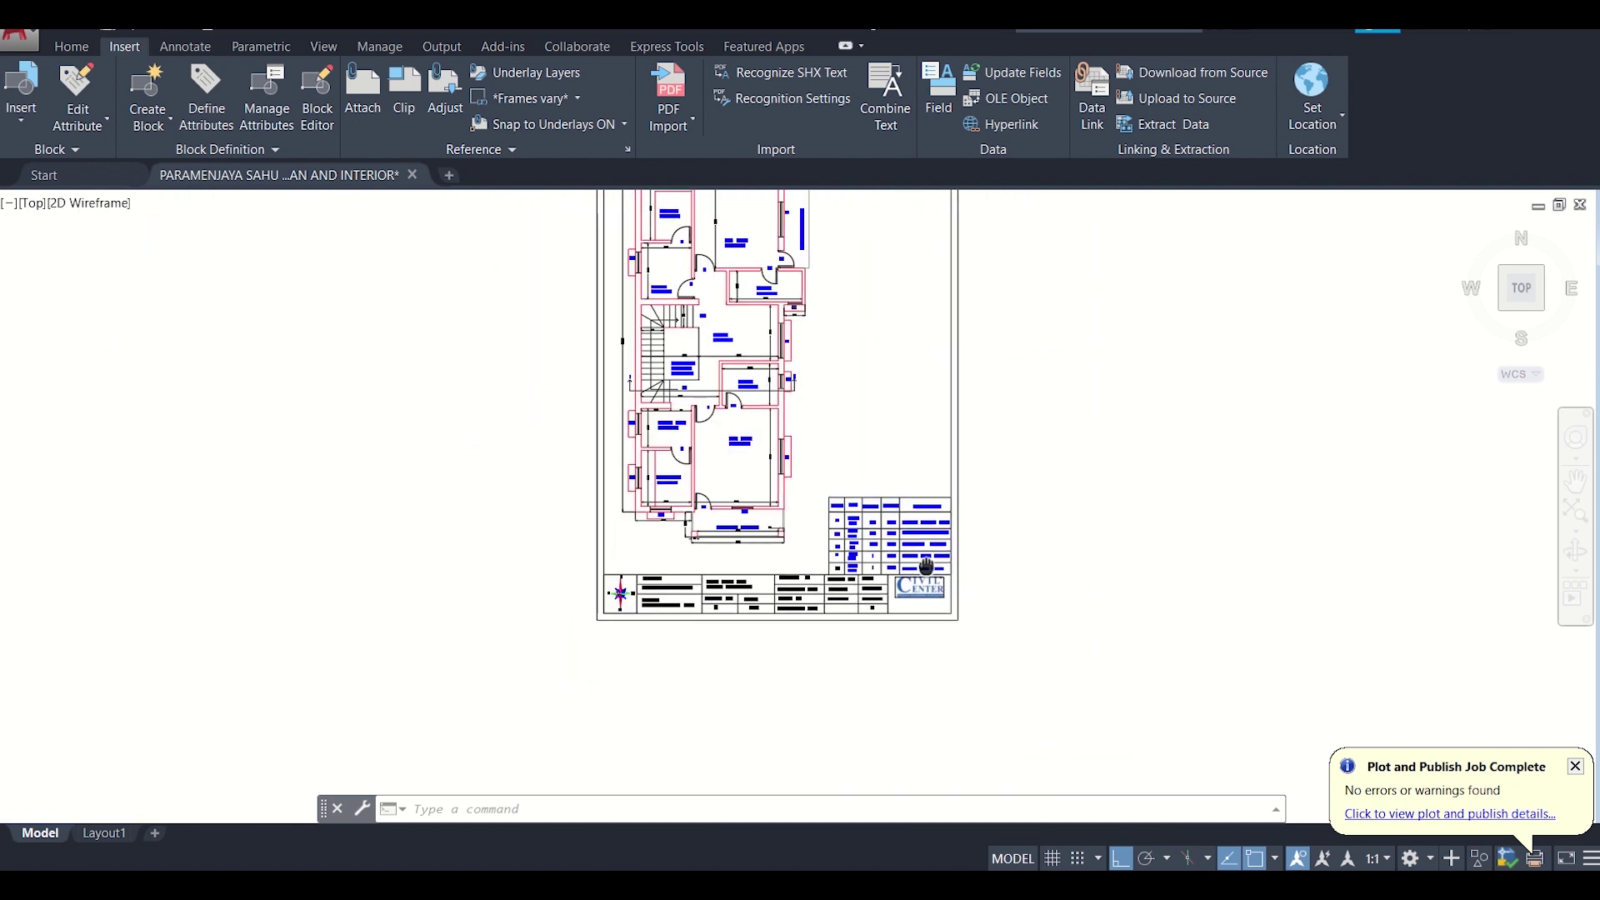
{"action": "middle_click_drag", "start_coordinate": [898, 554], "coordinate": [894, 569]}
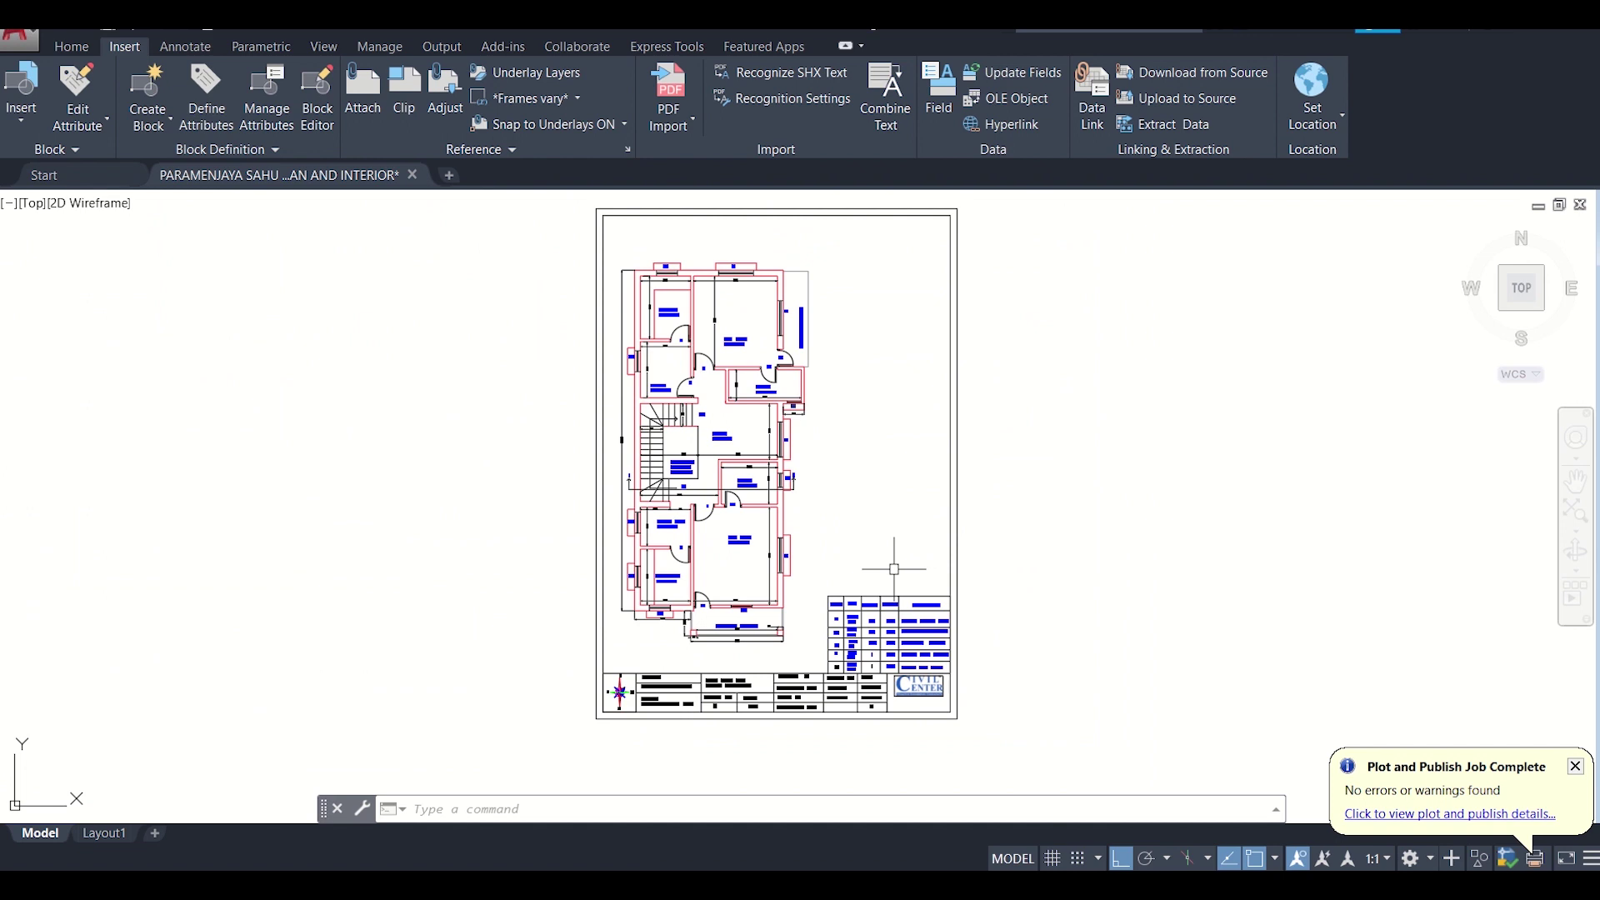
Step: Set the plot to Microsoft Print to PDF on A4 paper
{"action": "key", "text": "ctrl+p"}
{"action": "left_click", "coordinate": [669, 298]}
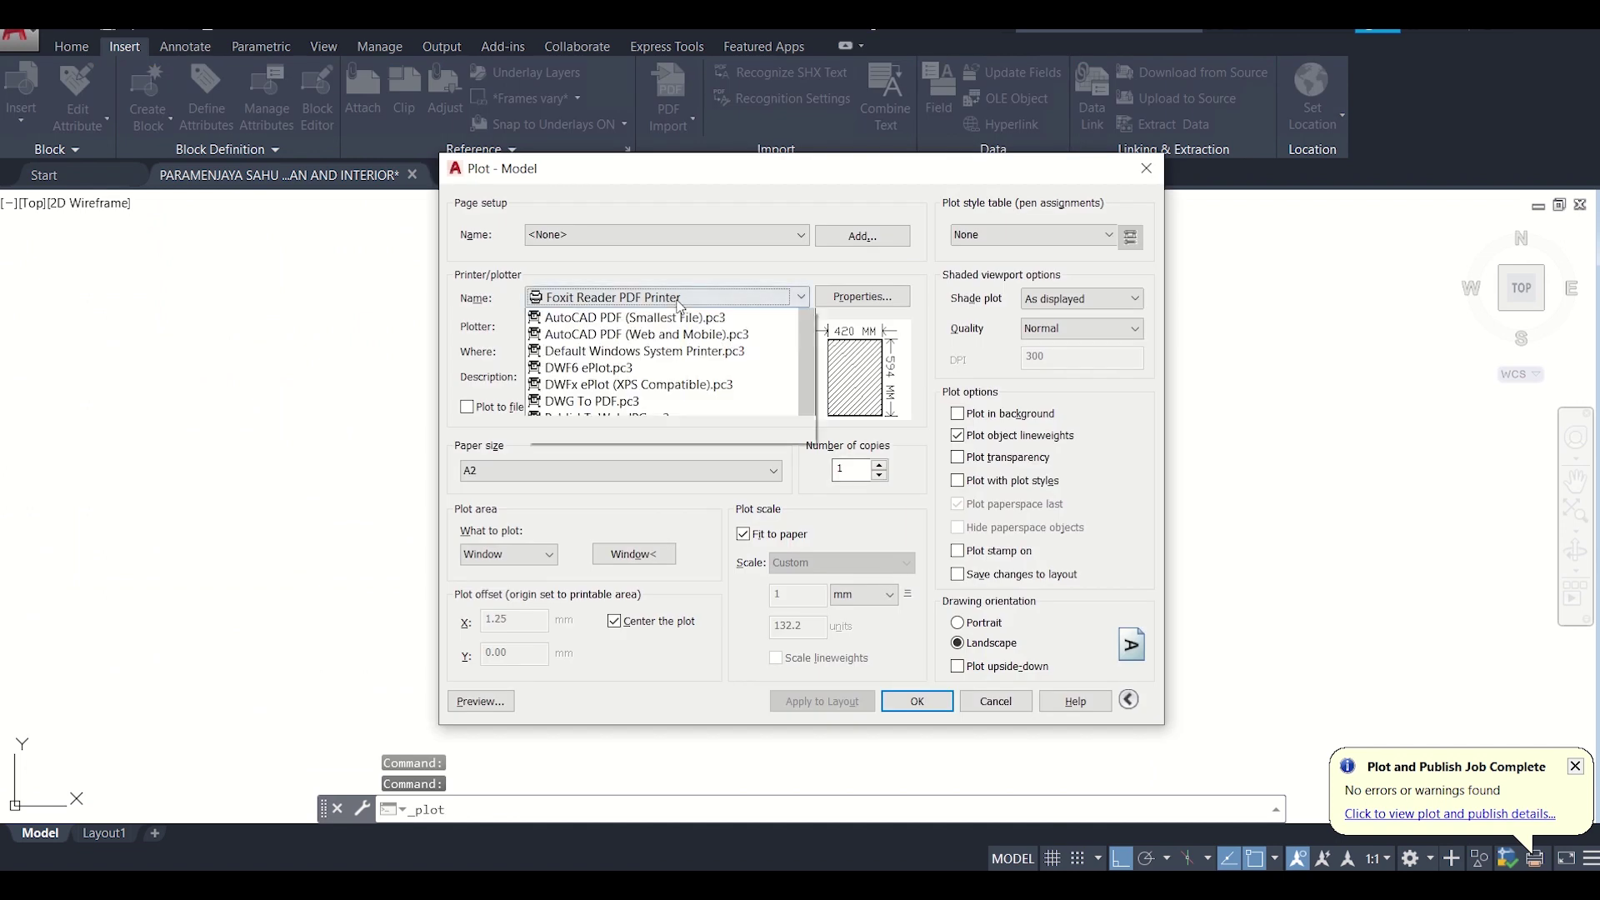
{"action": "left_click", "coordinate": [695, 351]}
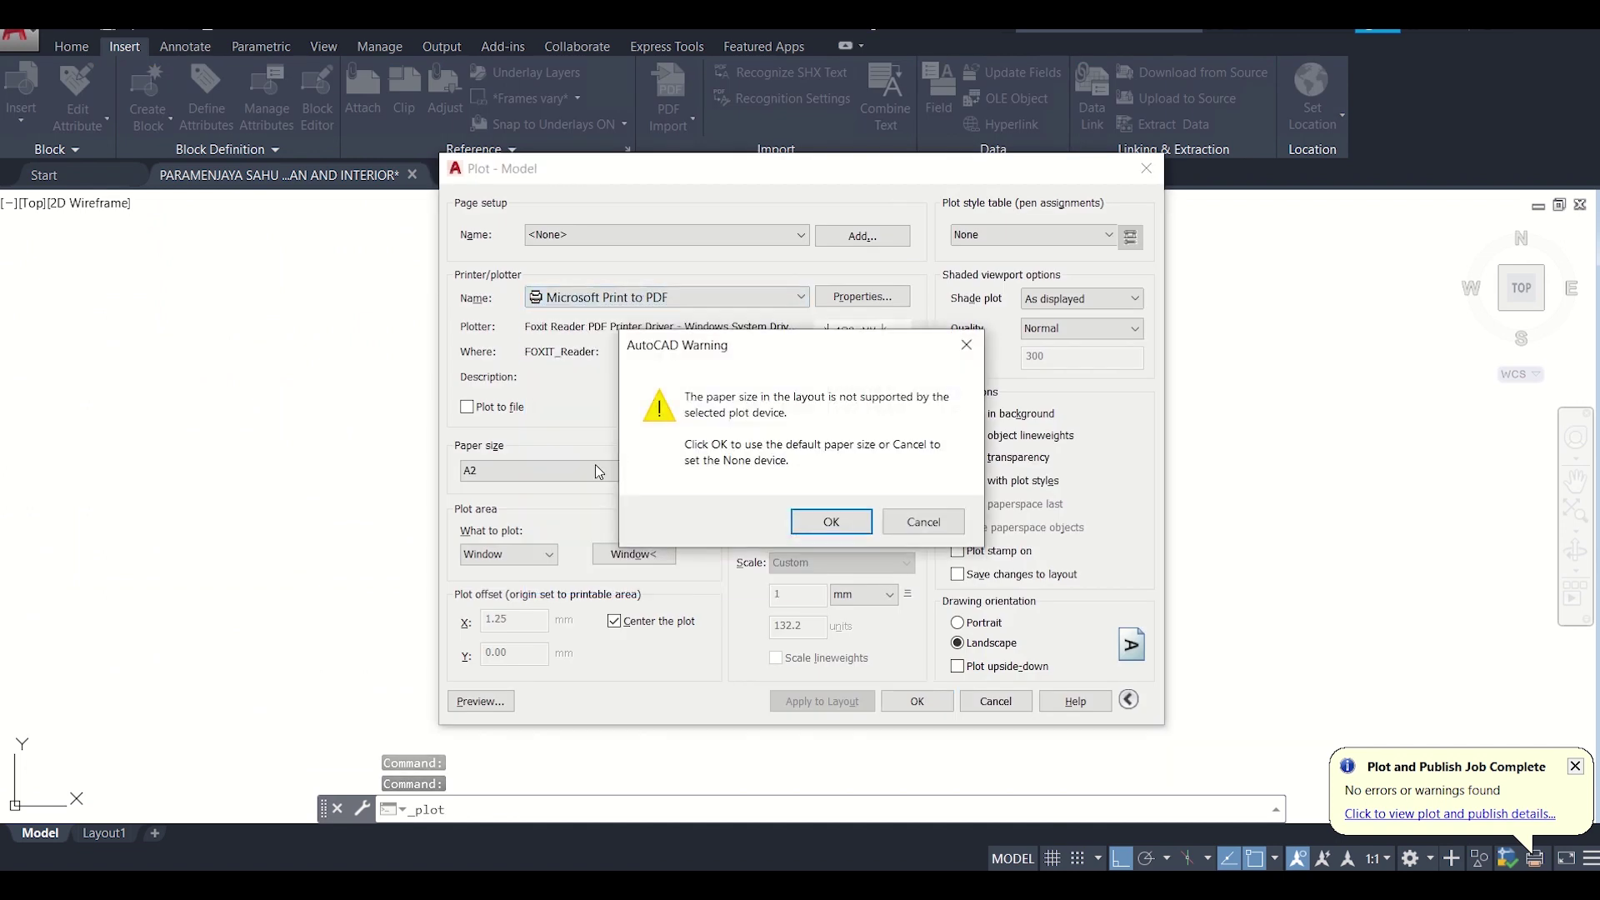
{"action": "left_click", "coordinate": [829, 518]}
{"action": "left_click", "coordinate": [628, 473]}
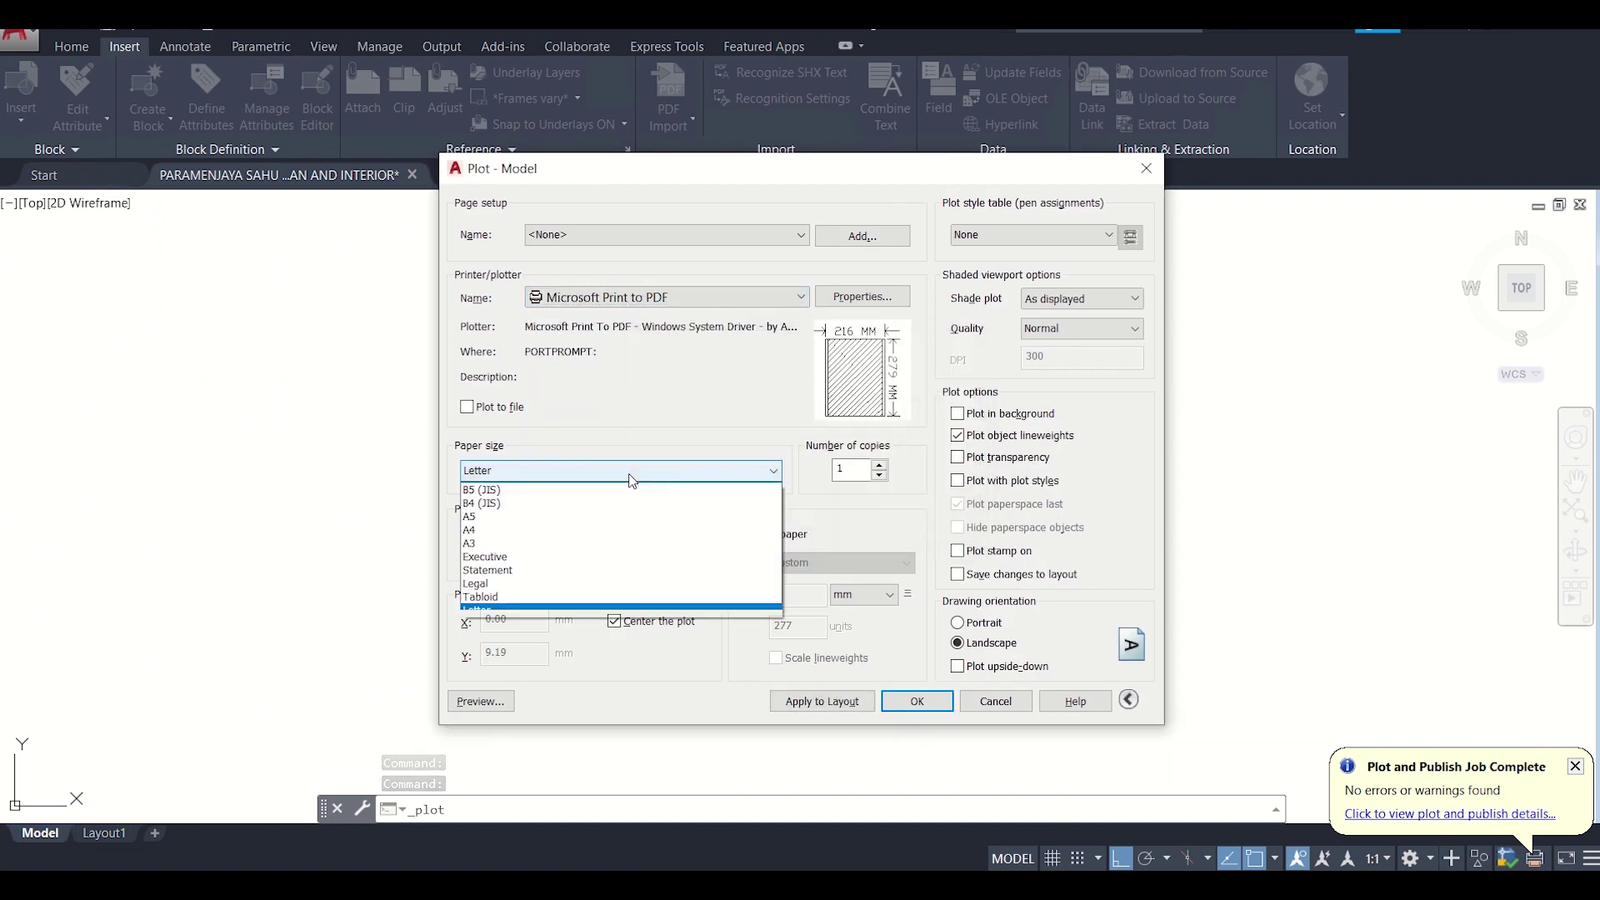
{"action": "left_click", "coordinate": [639, 531]}
Step: Window the plot area around the sheet corners, choose portrait orientation, and preview
{"action": "left_click", "coordinate": [642, 554]}
{"action": "scroll", "coordinate": [638, 434], "scroll_direction": "down", "scroll_amount": 2}
{"action": "scroll", "coordinate": [634, 317], "scroll_direction": "up", "scroll_amount": 6}
{"action": "left_click", "coordinate": [658, 357]}
{"action": "scroll", "coordinate": [922, 467], "scroll_direction": "down", "scroll_amount": 3}
{"action": "middle_click_drag", "start_coordinate": [921, 467], "coordinate": [659, 233]}
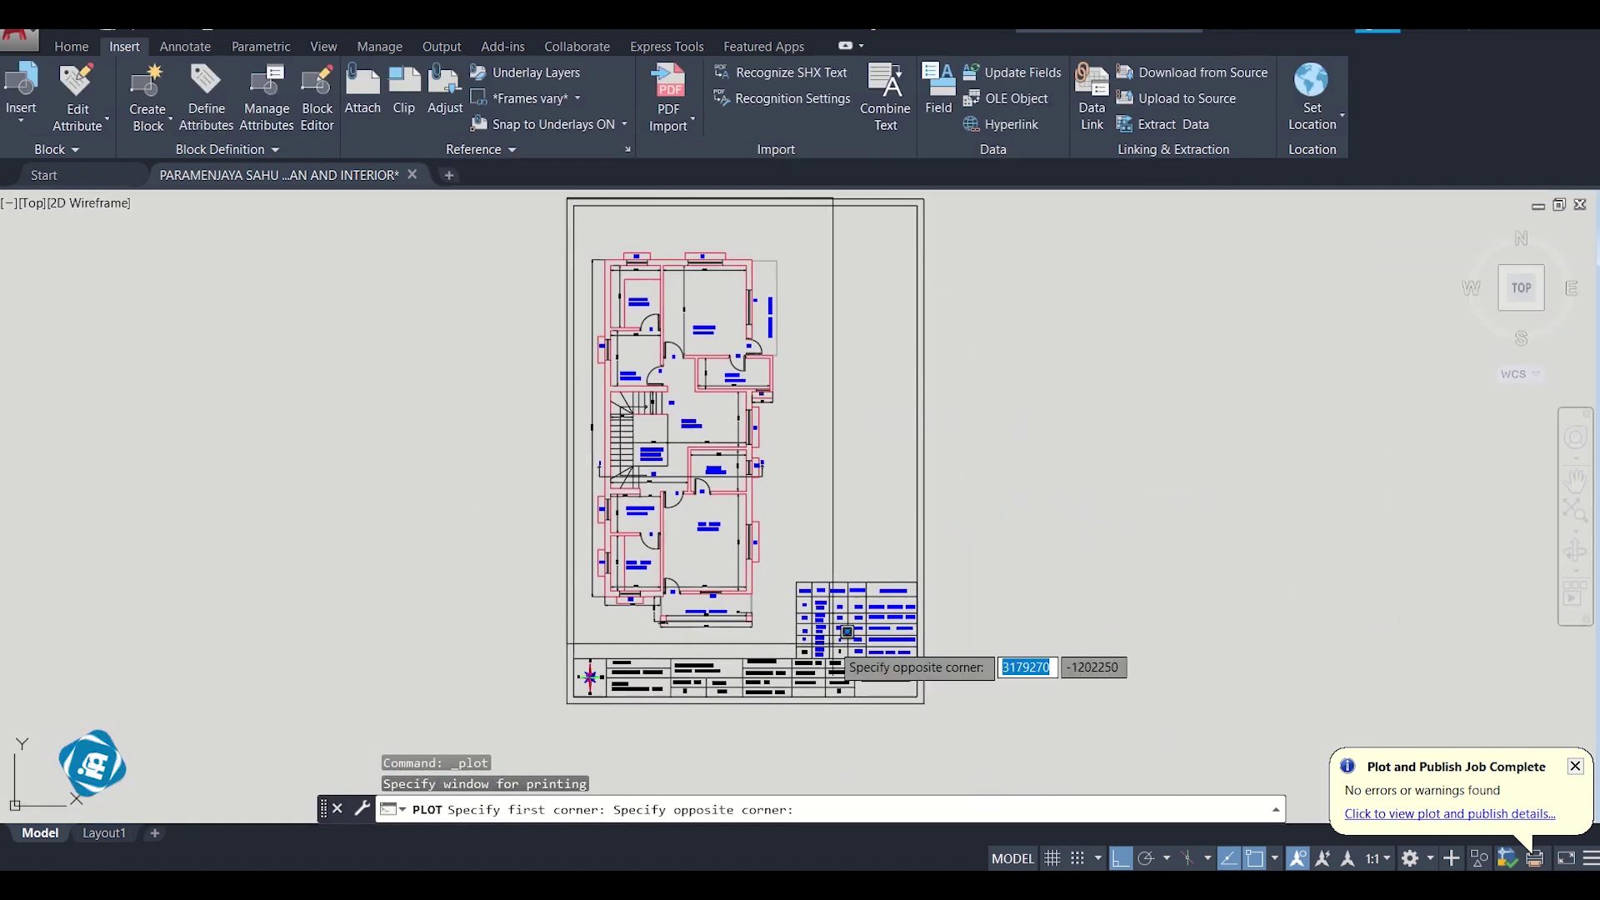
{"action": "scroll", "coordinate": [907, 564], "scroll_direction": "up", "scroll_amount": 8}
{"action": "left_click", "coordinate": [906, 564]}
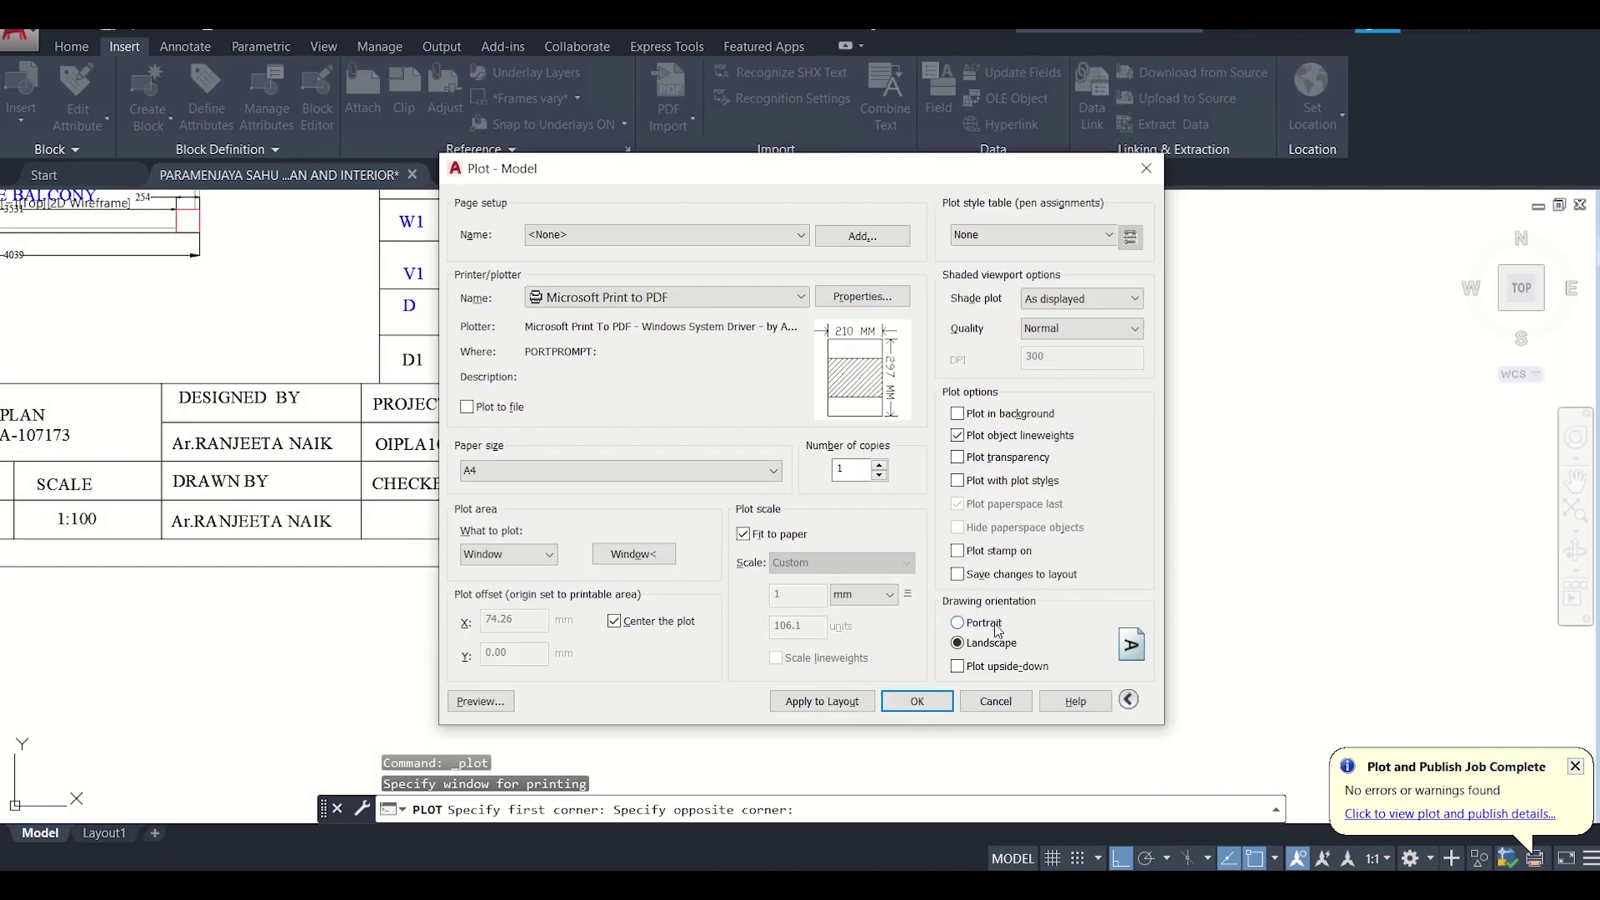
{"action": "left_click", "coordinate": [959, 623]}
{"action": "left_click", "coordinate": [481, 701]}
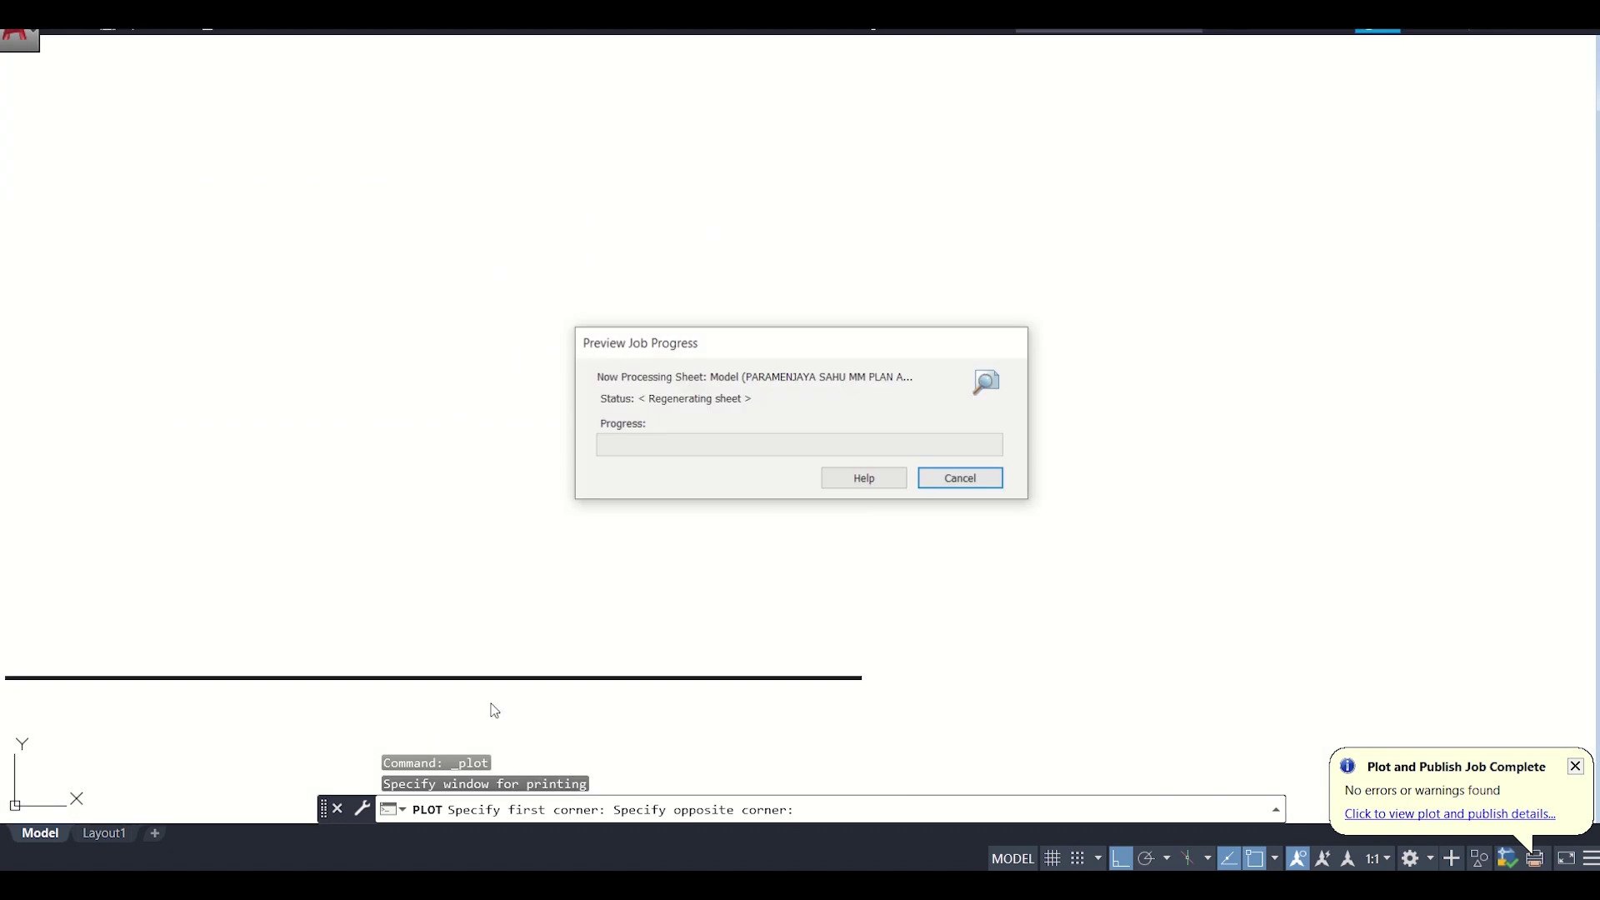
Step: Zoom and pan the preview to inspect the title-block logo, then view the full sheet
{"action": "scroll", "coordinate": [706, 493], "scroll_direction": "up", "scroll_amount": 5}
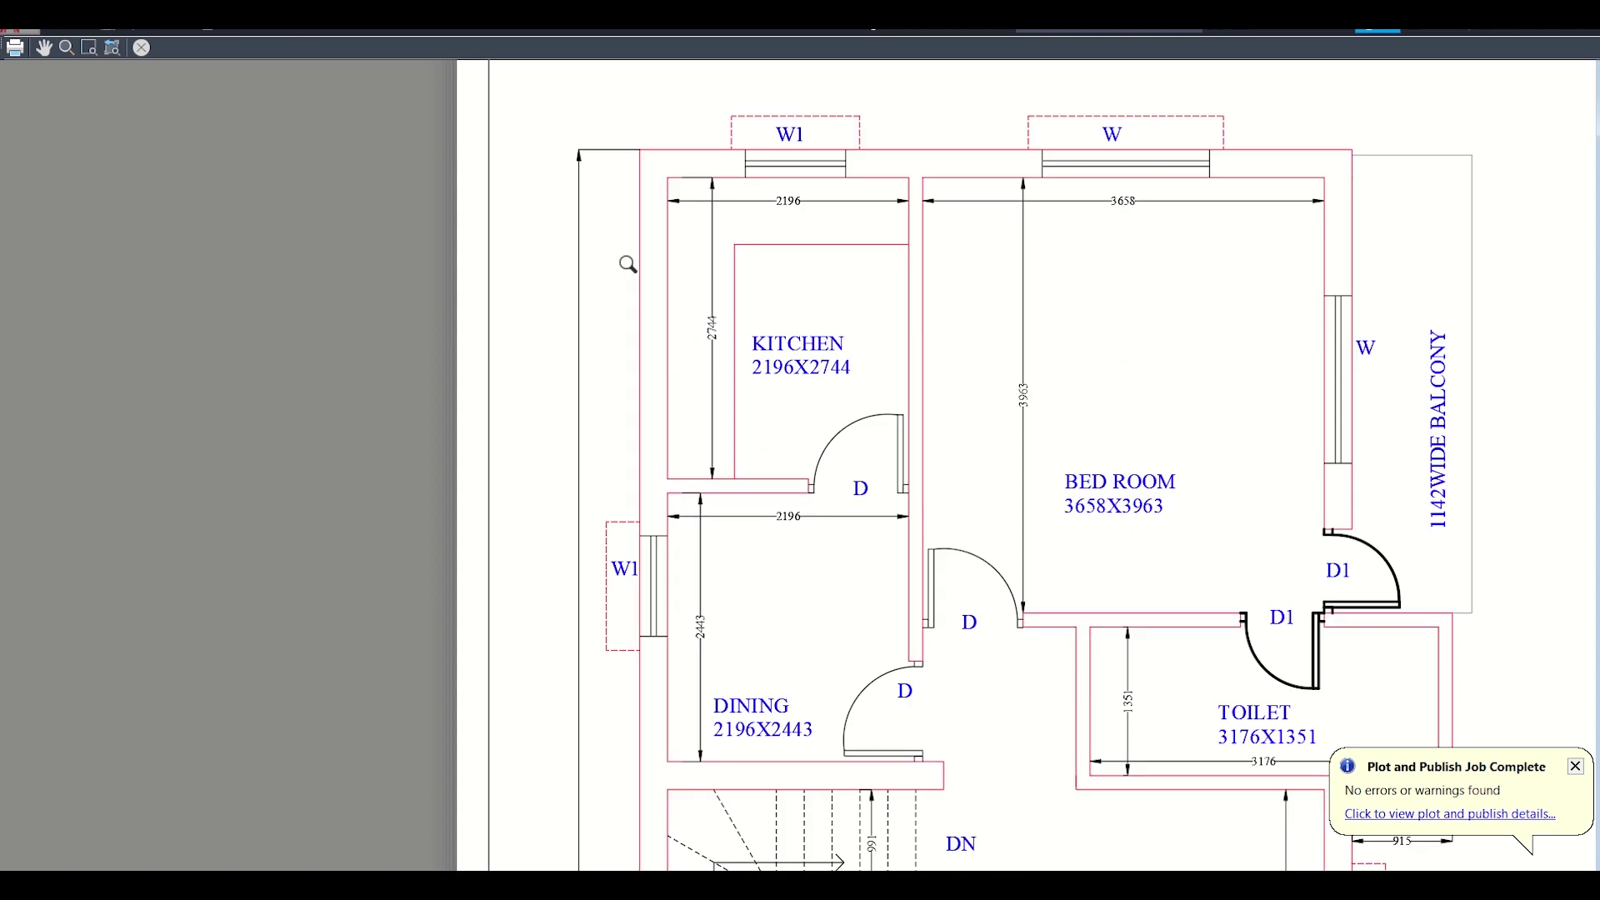
{"action": "scroll", "coordinate": [917, 584], "scroll_direction": "down", "scroll_amount": 6}
{"action": "mouse_move", "coordinate": [1034, 609]}
{"action": "middle_mouse_down"}
{"action": "mouse_move", "coordinate": [1115, 724]}
{"action": "mouse_move", "coordinate": [837, 354]}
{"action": "middle_mouse_up"}
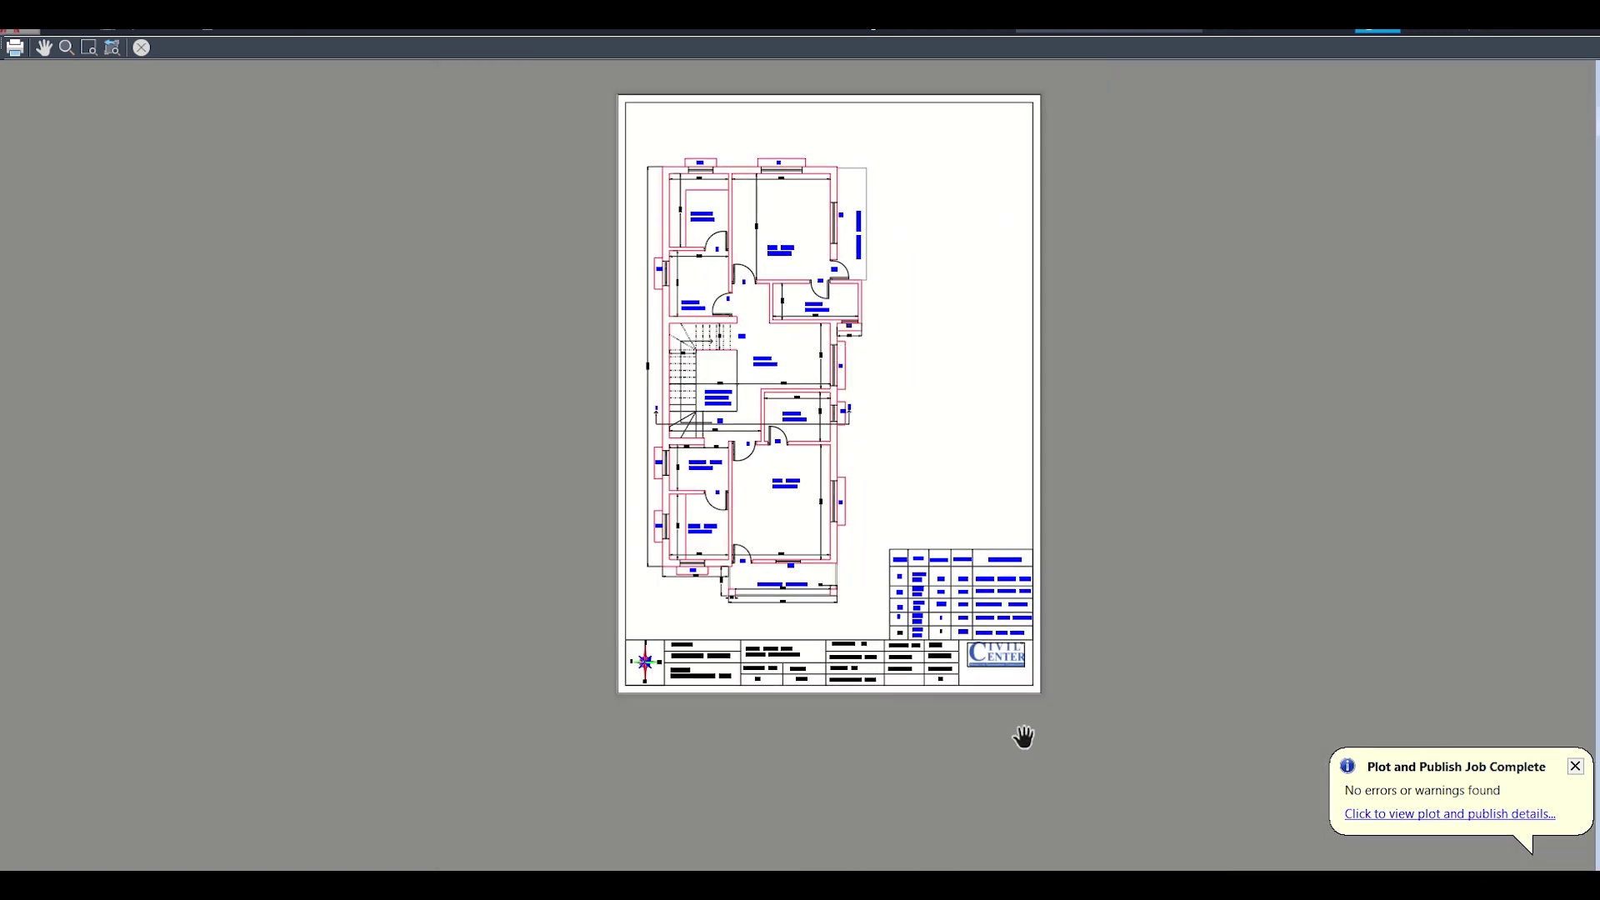
{"action": "scroll", "coordinate": [1018, 700], "scroll_direction": "up", "scroll_amount": 8}
{"action": "middle_click_drag", "start_coordinate": [1043, 579], "coordinate": [971, 610]}
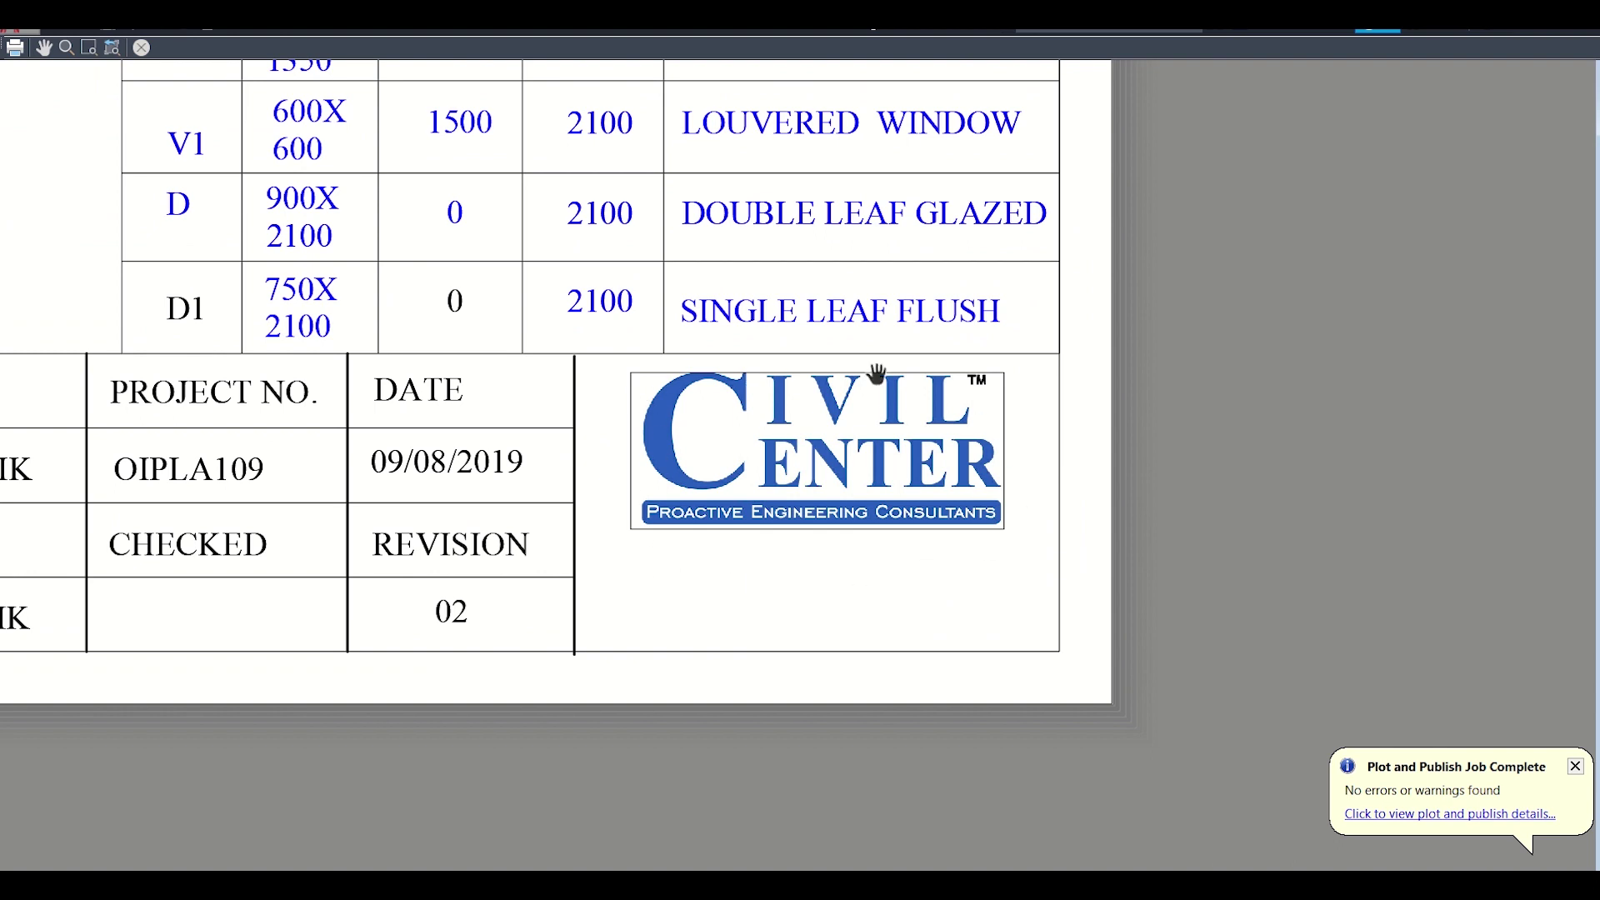
{"action": "scroll", "coordinate": [862, 560], "scroll_direction": "down", "scroll_amount": 5}
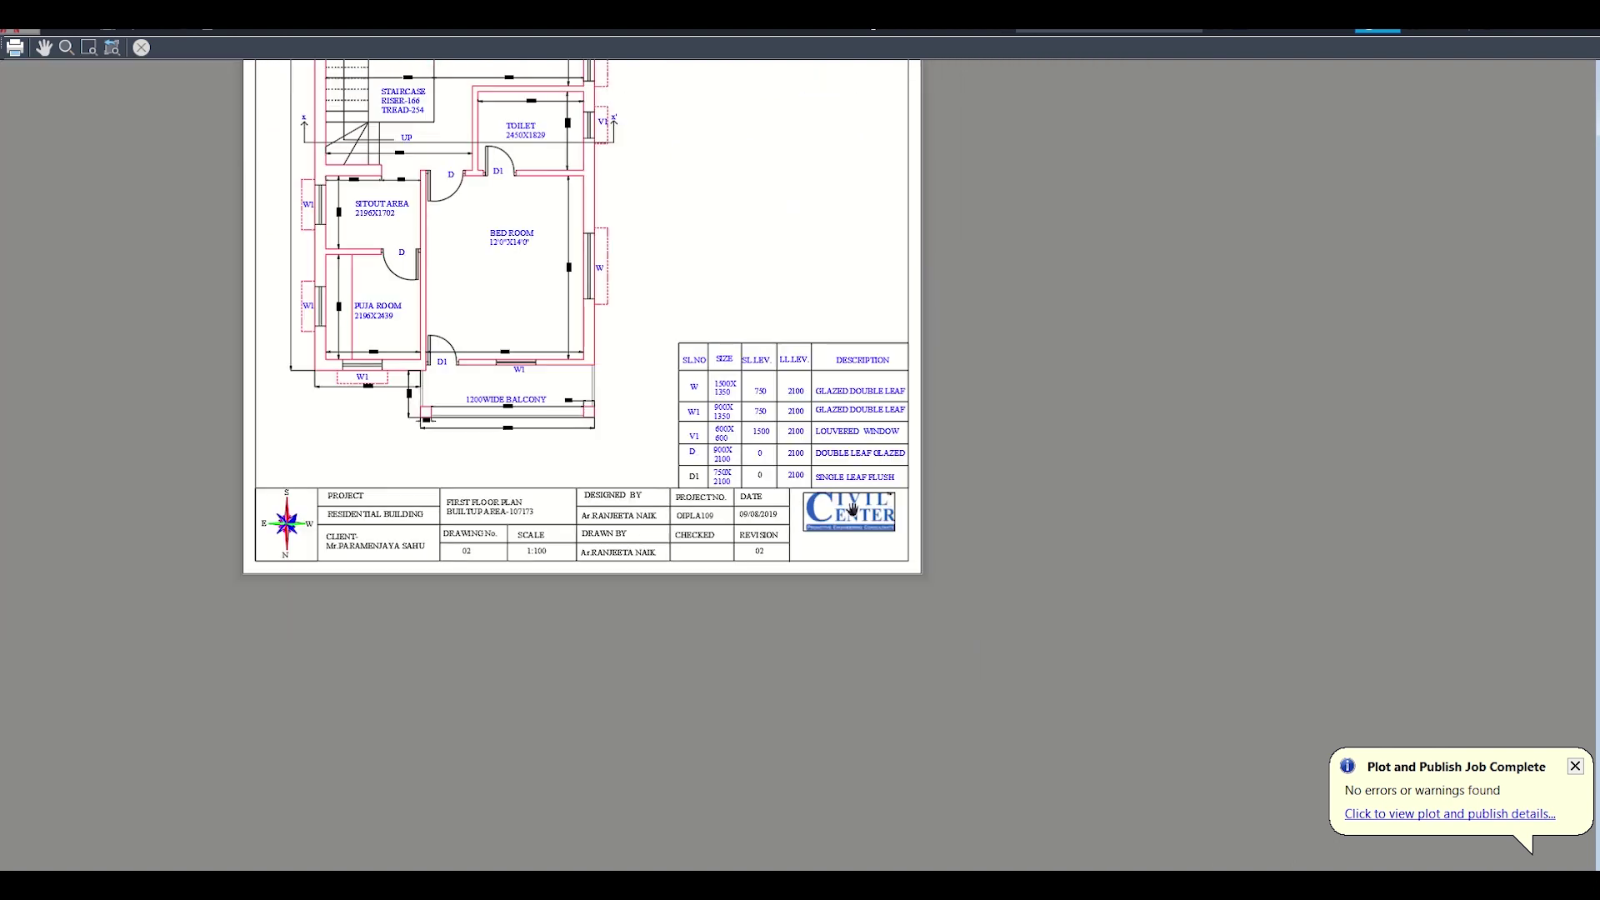
{"action": "middle_click_drag", "start_coordinate": [853, 509], "coordinate": [900, 604]}
Step: Exit the plot preview and close the Plot dialog without plotting
{"action": "key", "text": "Escape"}
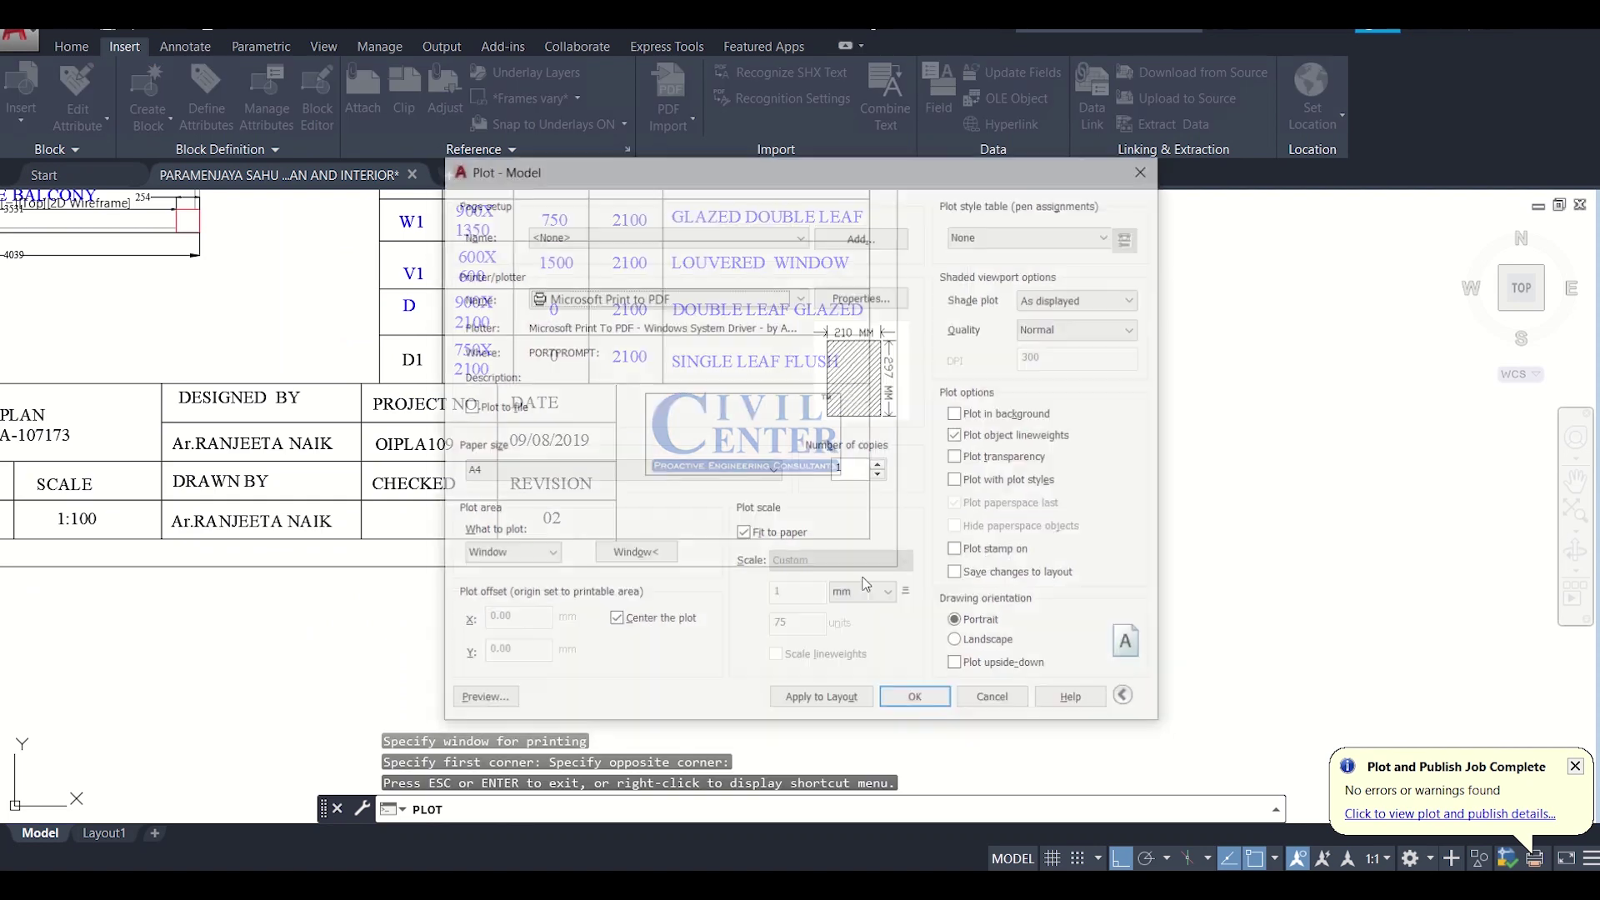
{"action": "left_click", "coordinate": [1146, 169]}
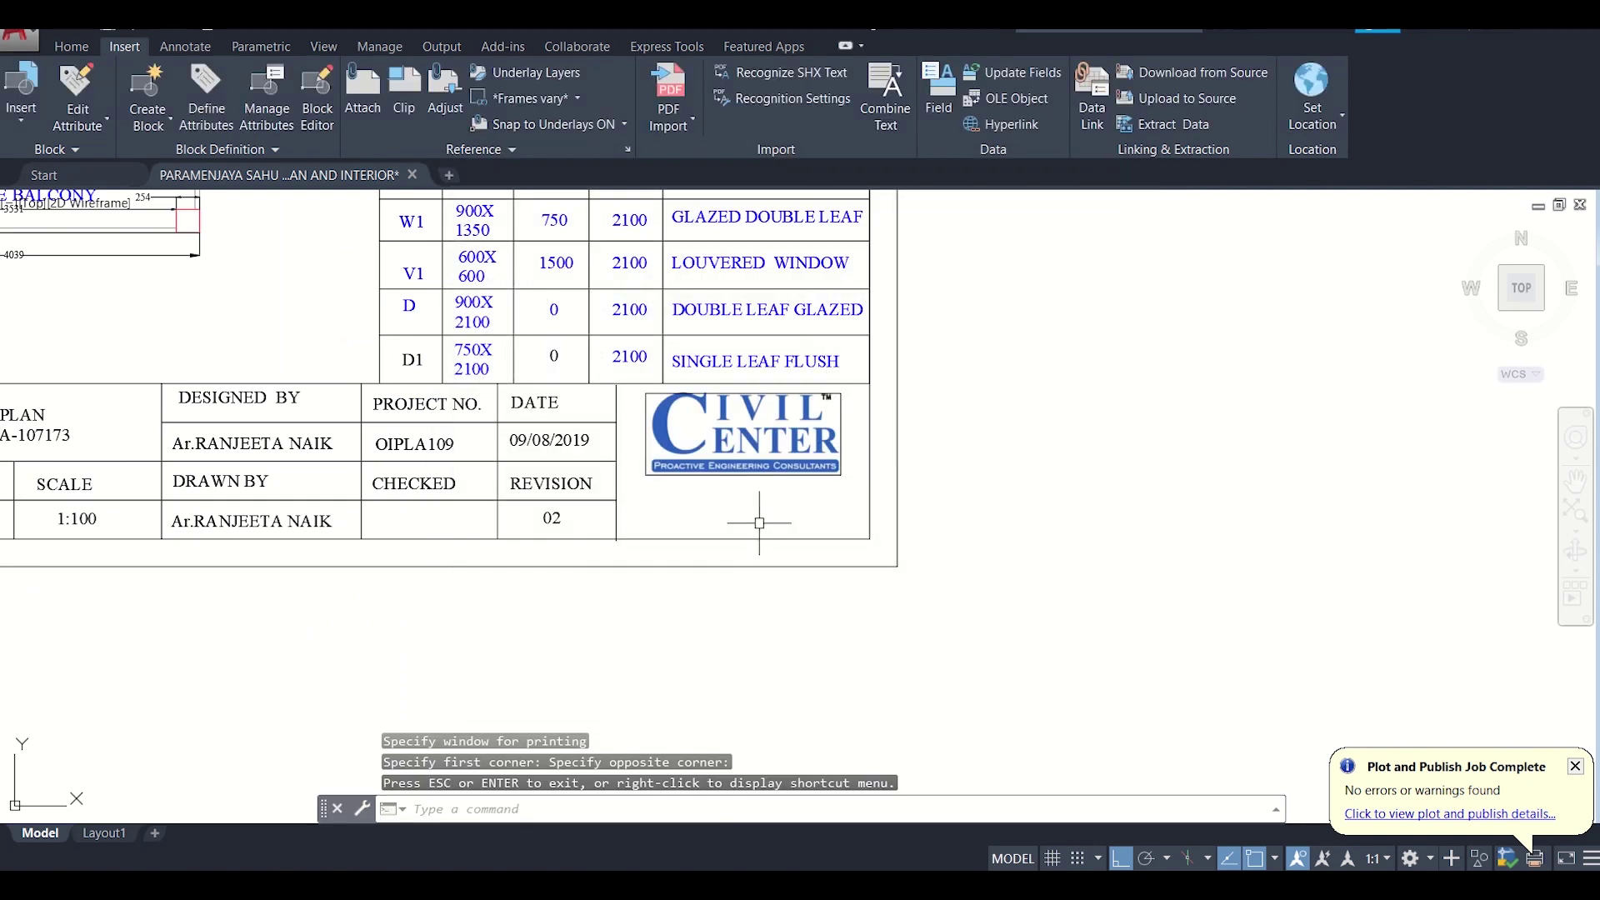
{"action": "scroll", "coordinate": [716, 533], "scroll_direction": "up", "scroll_amount": 6}
{"action": "scroll", "coordinate": [770, 527], "scroll_direction": "up", "scroll_amount": 2}
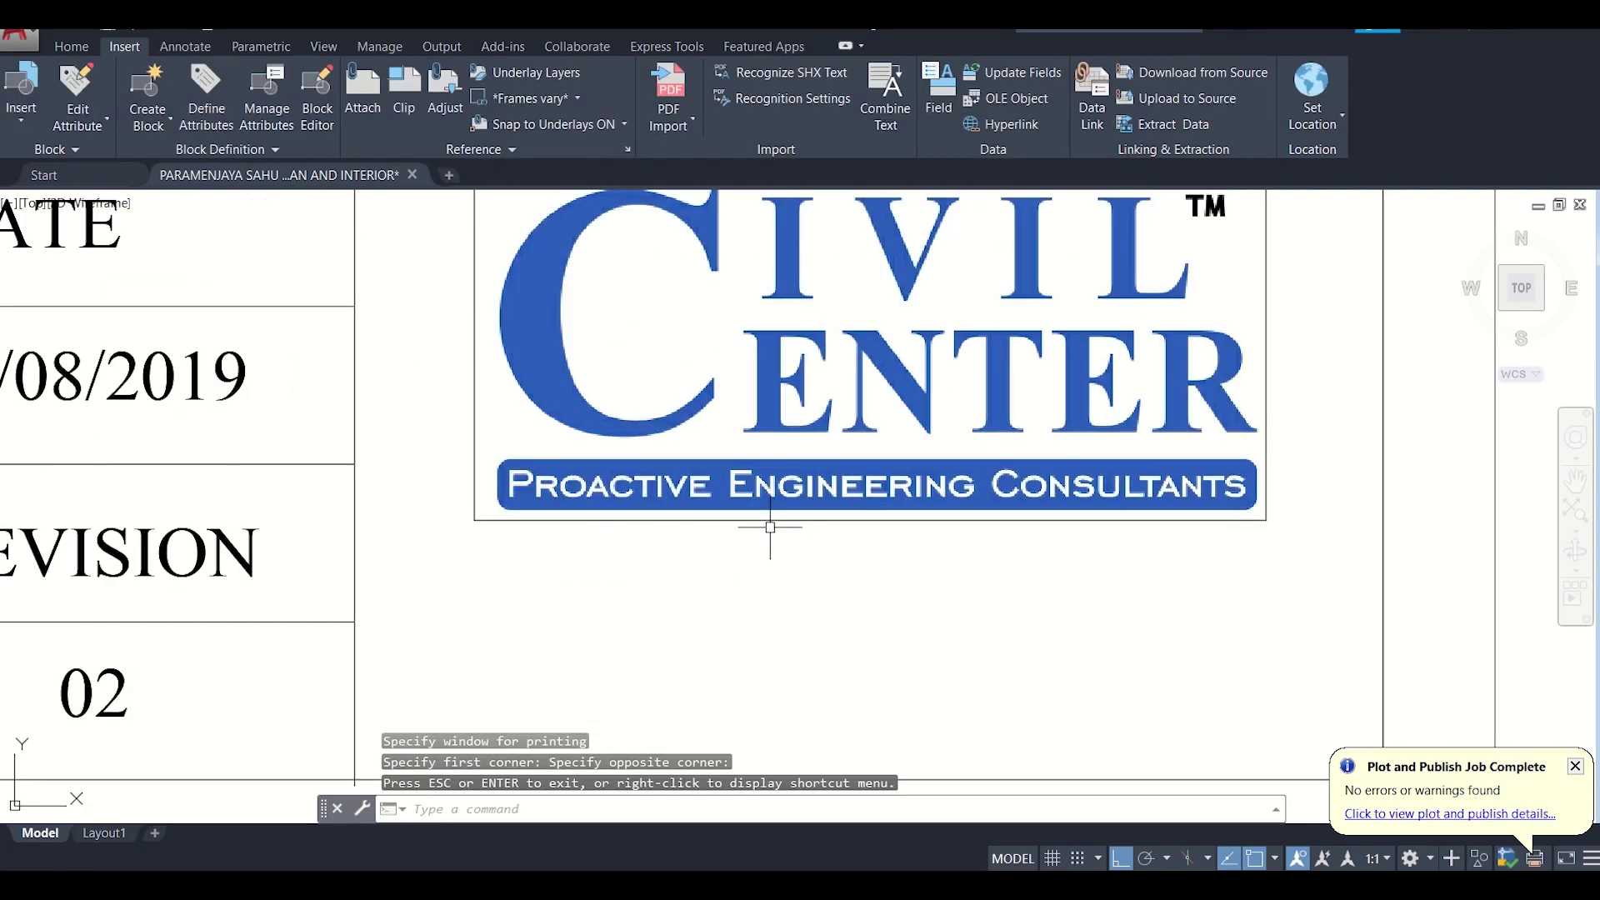
Step: Select the logo and run IMAGEFRAME via the IMAGE autocomplete
{"action": "left_click", "coordinate": [773, 522]}
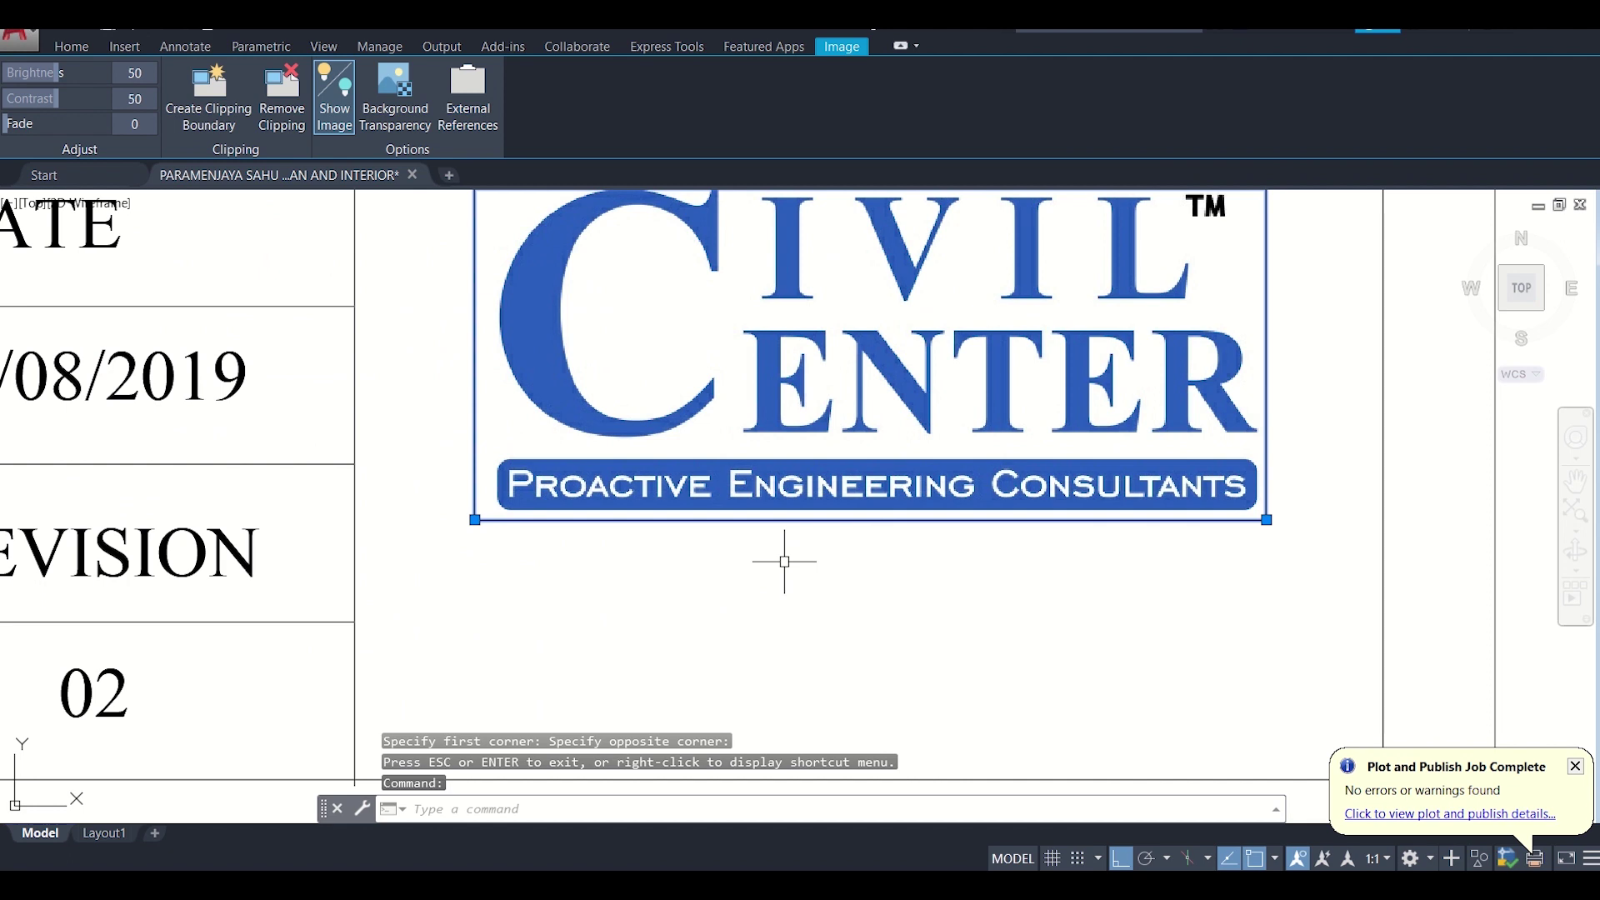
{"action": "type", "text": "MAGE"}
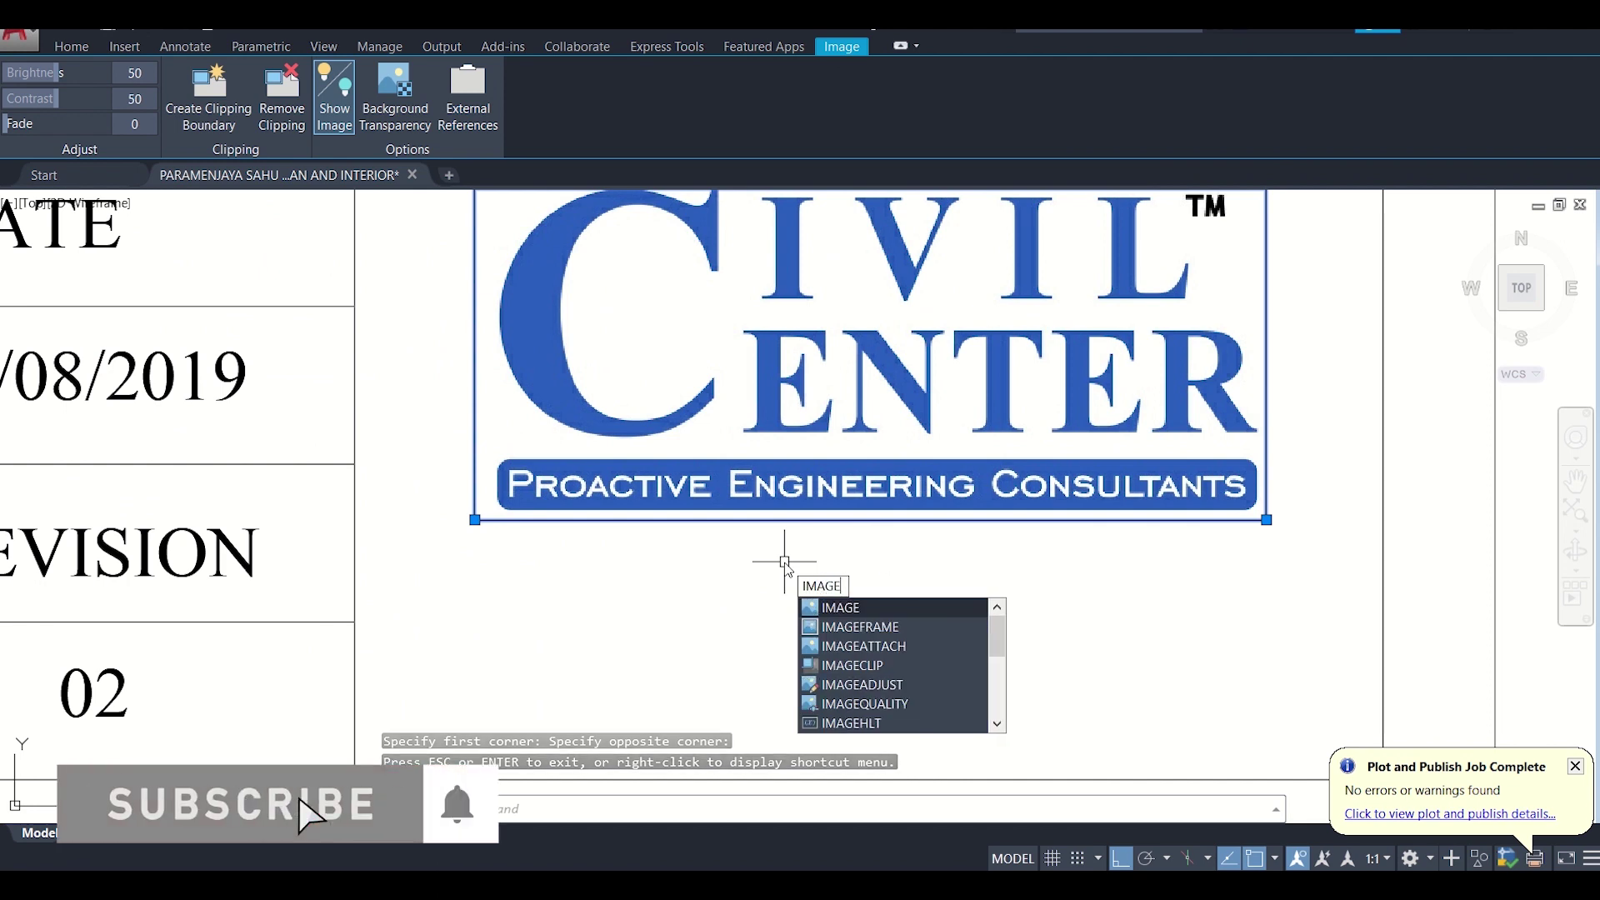
{"action": "left_click", "coordinate": [861, 627]}
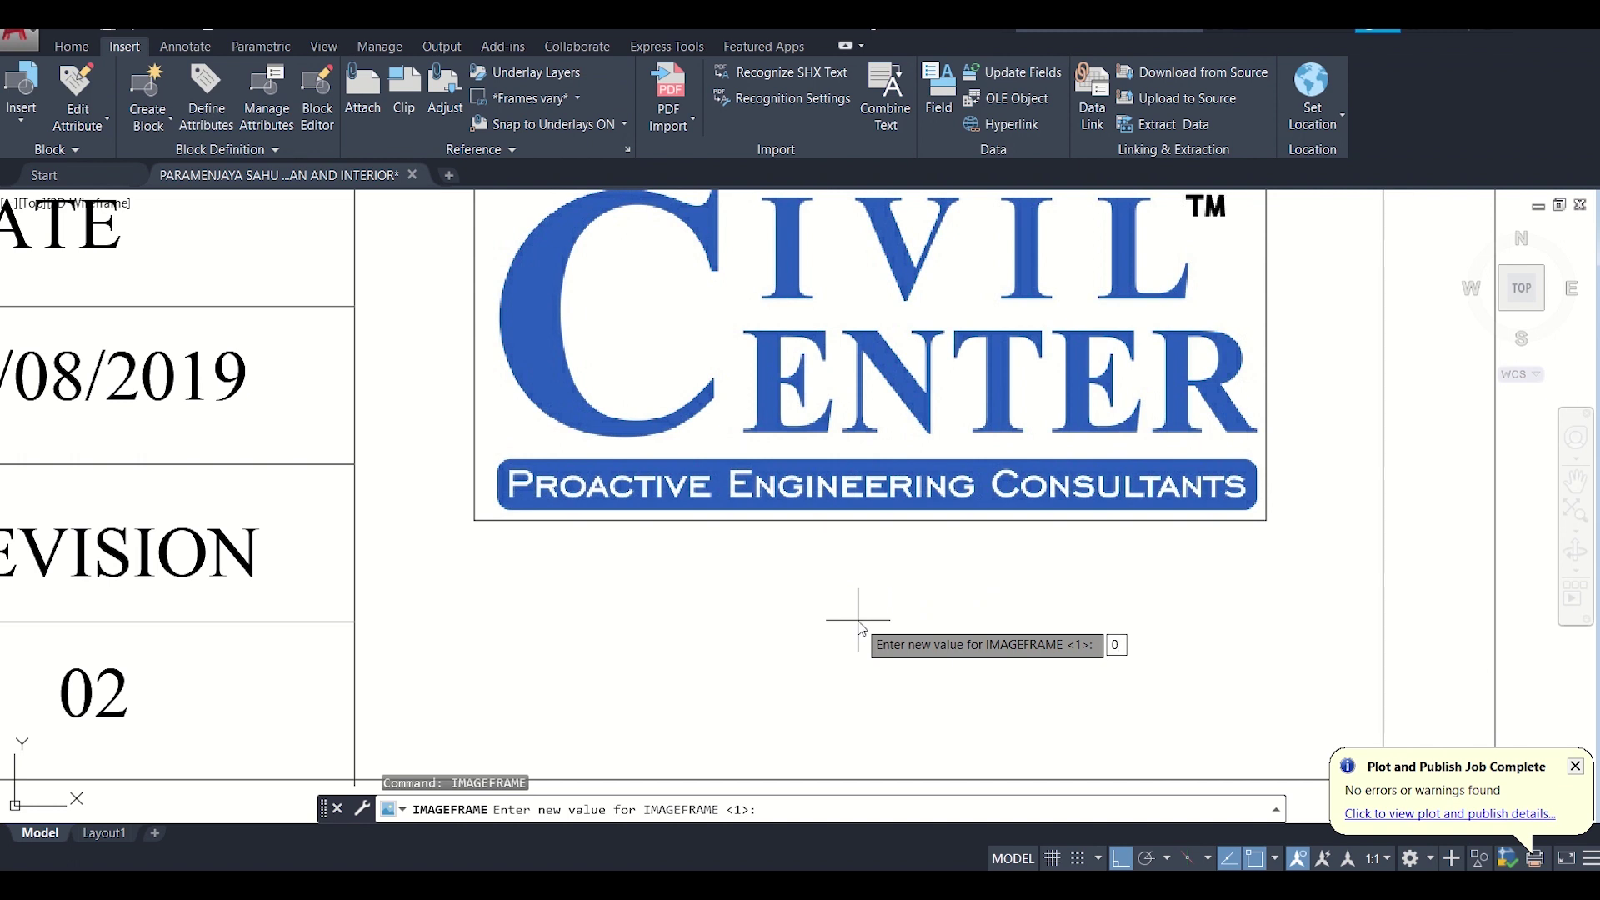
Step: Apply IMAGEFRAME 0 to hide the logo's border and check the title block
{"action": "key", "text": "Return"}
{"action": "scroll", "coordinate": [886, 565], "scroll_direction": "up", "scroll_amount": 2}
{"action": "scroll", "coordinate": [886, 564], "scroll_direction": "down", "scroll_amount": 6}
{"action": "middle_click_drag", "start_coordinate": [936, 488], "coordinate": [907, 576]}
{"action": "scroll", "coordinate": [925, 558], "scroll_direction": "up", "scroll_amount": 4}
{"action": "scroll", "coordinate": [972, 518], "scroll_direction": "down", "scroll_amount": 4}
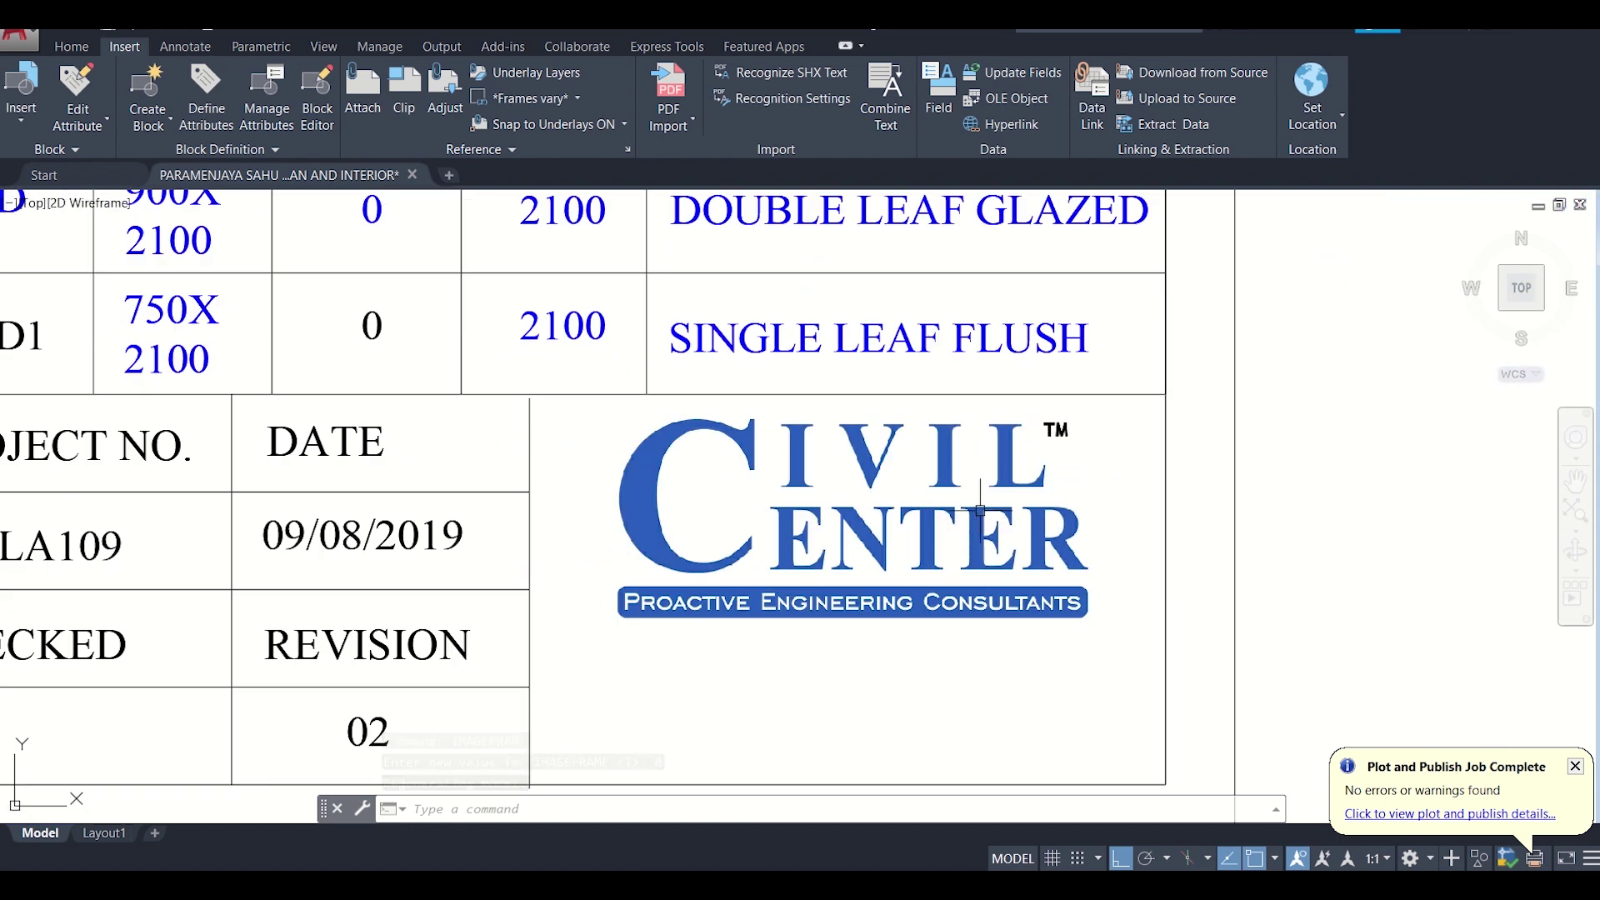
Step: Zoom out to the whole plan and title block, then reopen the Plot dialog
{"action": "scroll", "coordinate": [981, 510], "scroll_direction": "down", "scroll_amount": 2}
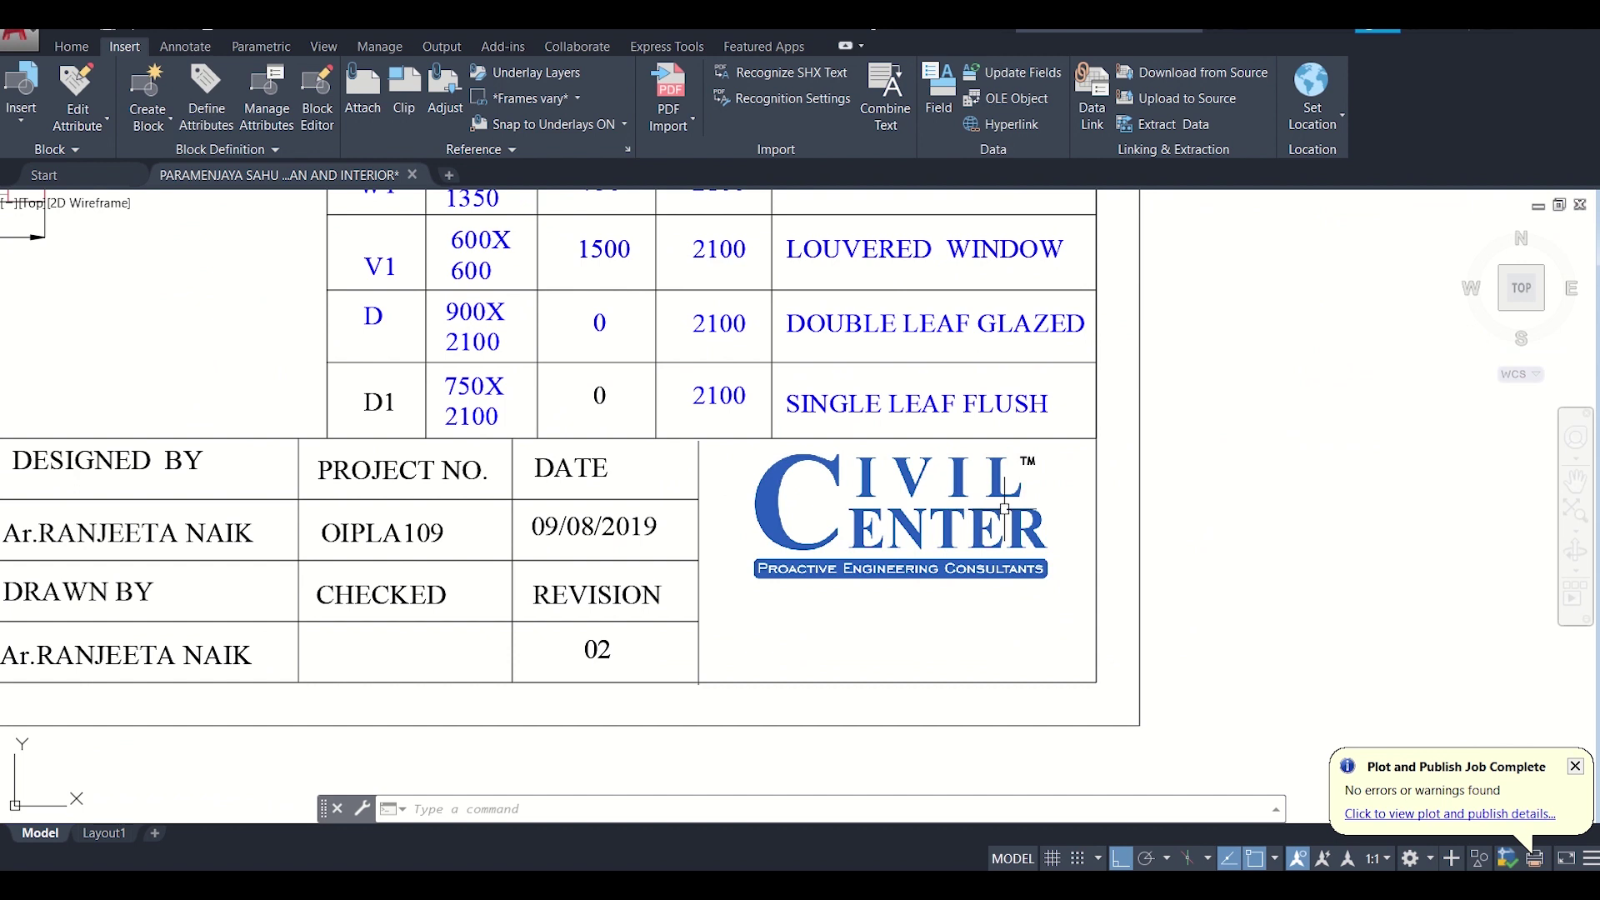
{"action": "middle_click_drag", "start_coordinate": [1005, 510], "coordinate": [990, 570]}
{"action": "scroll", "coordinate": [988, 567], "scroll_direction": "down", "scroll_amount": 2}
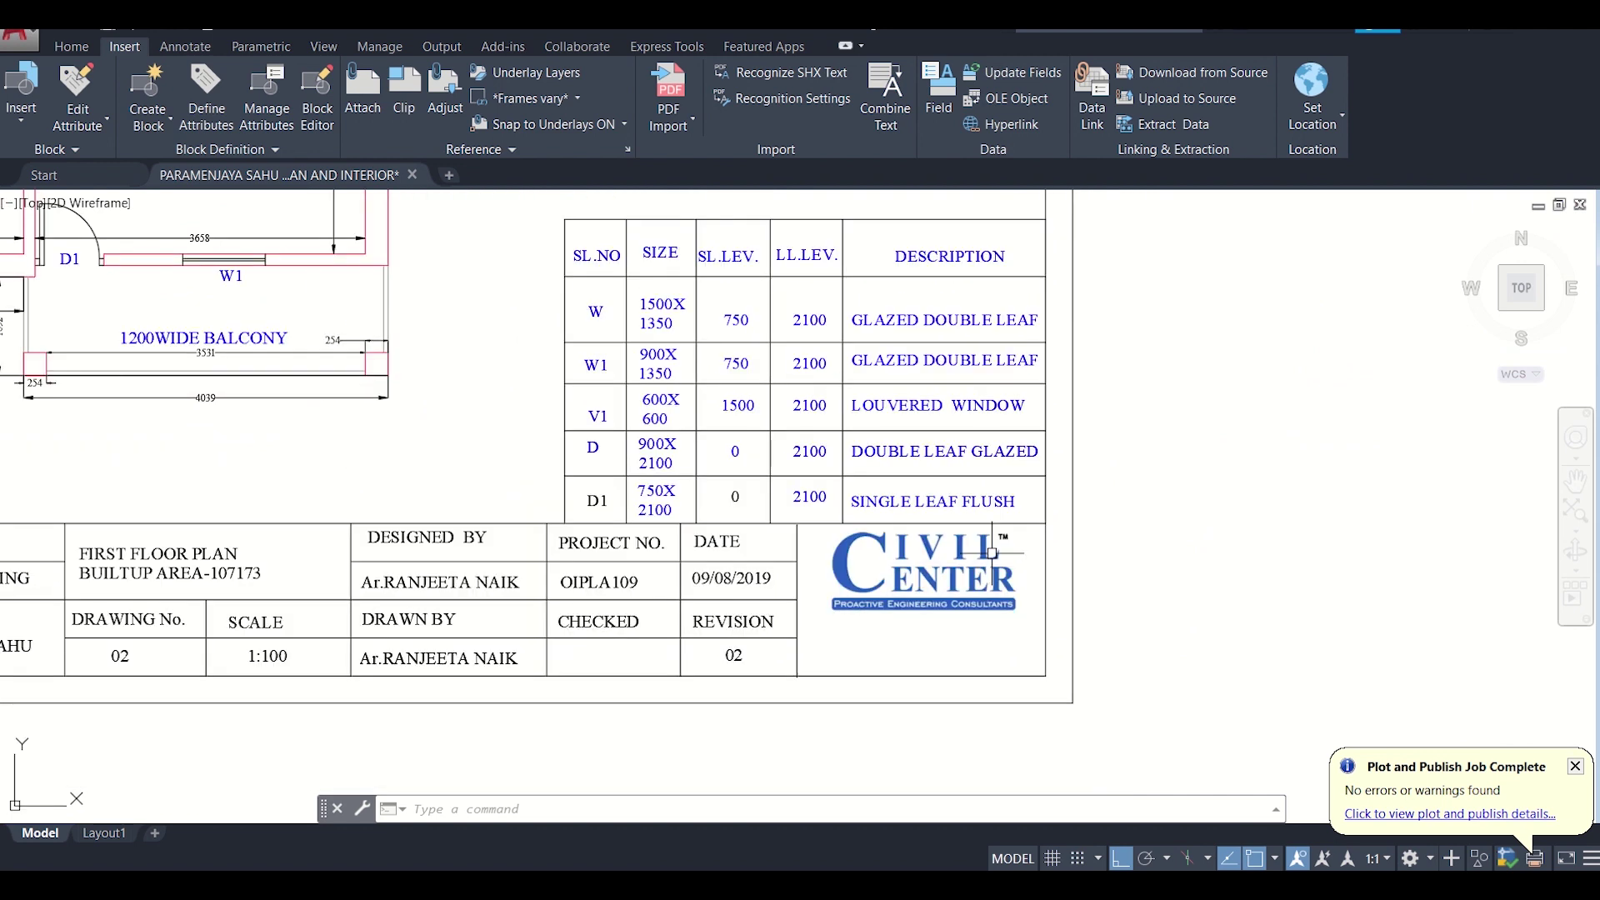
{"action": "scroll", "coordinate": [992, 553], "scroll_direction": "down", "scroll_amount": 2}
{"action": "scroll", "coordinate": [983, 542], "scroll_direction": "down", "scroll_amount": 1}
{"action": "middle_click_drag", "start_coordinate": [976, 510], "coordinate": [977, 593]}
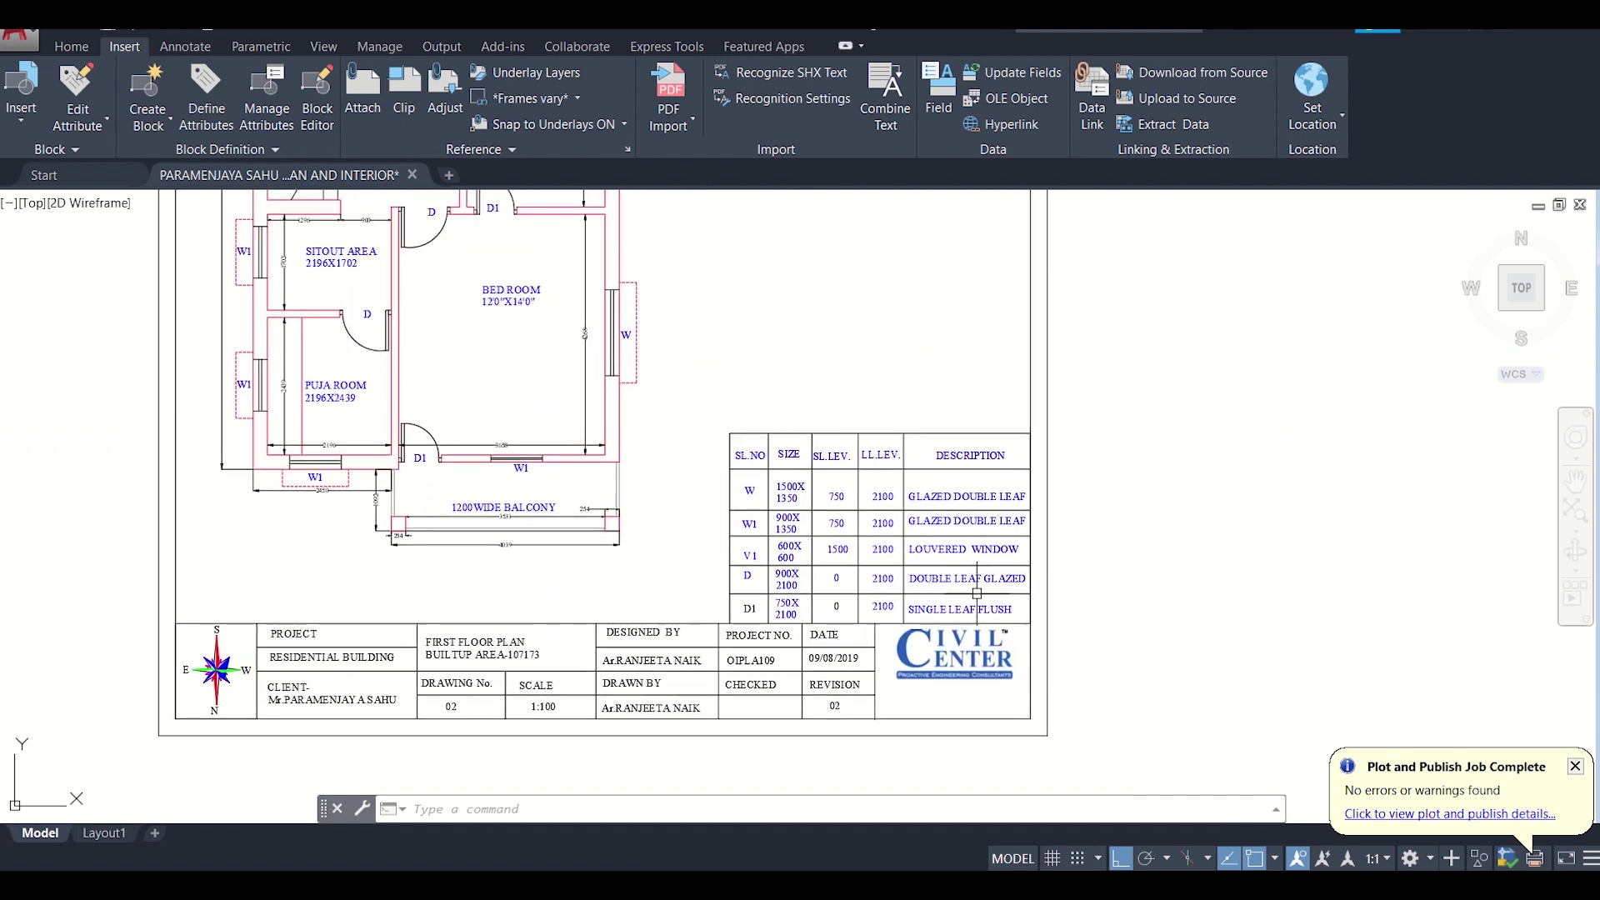
{"action": "key", "text": "ctrl+p"}
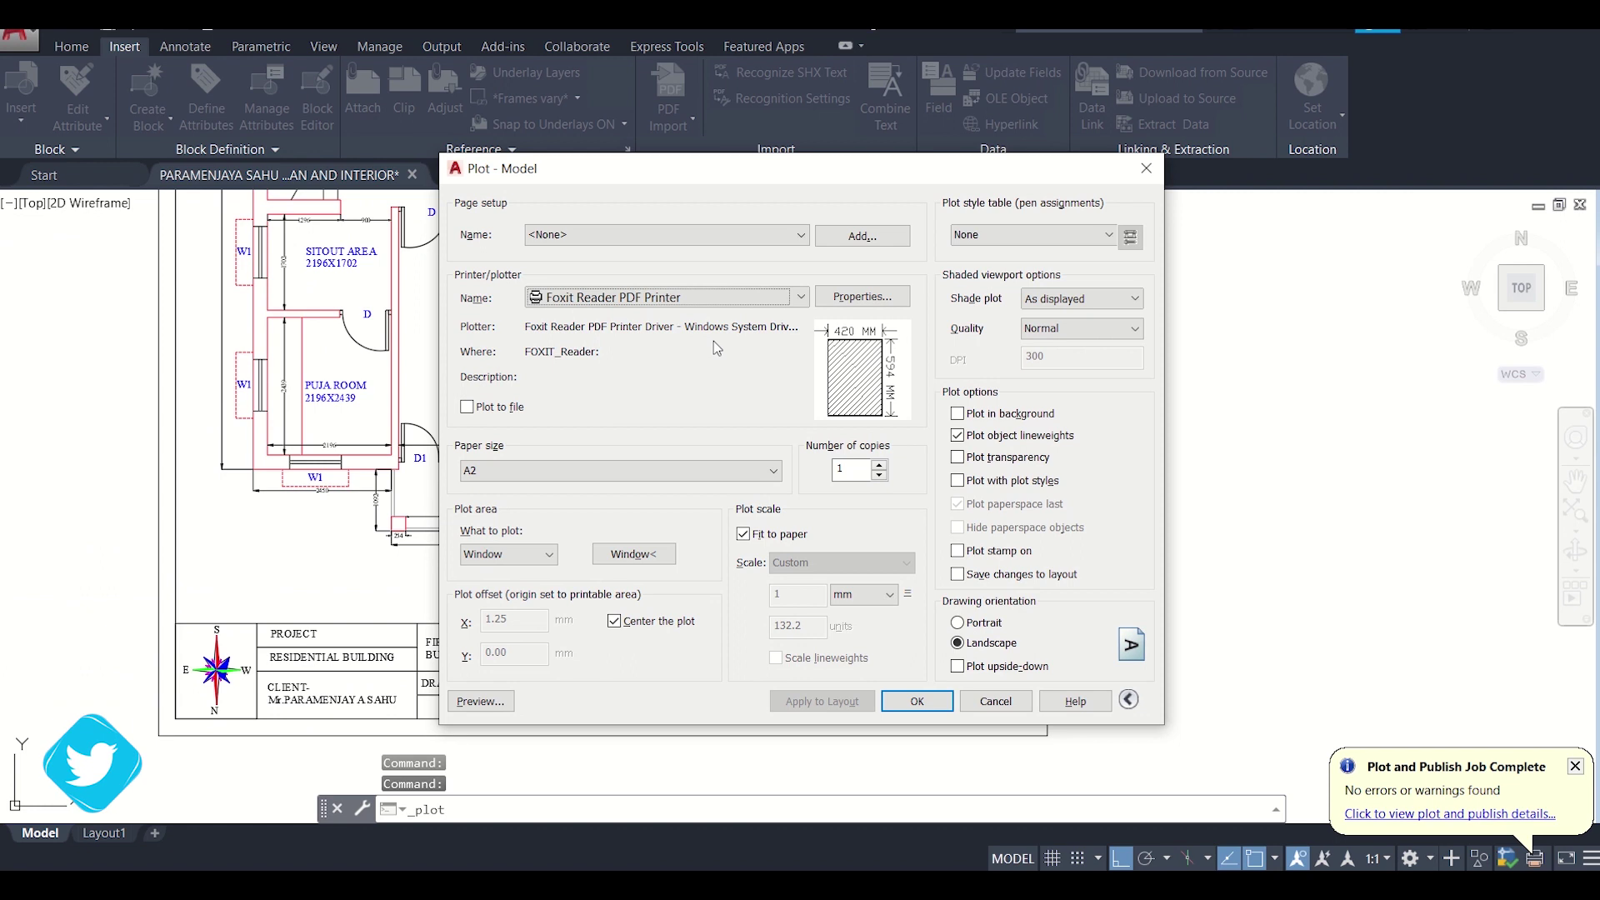
Step: Choose Microsoft Print to PDF with A4 paper, accepting the paper-size warning
{"action": "left_click", "coordinate": [708, 298]}
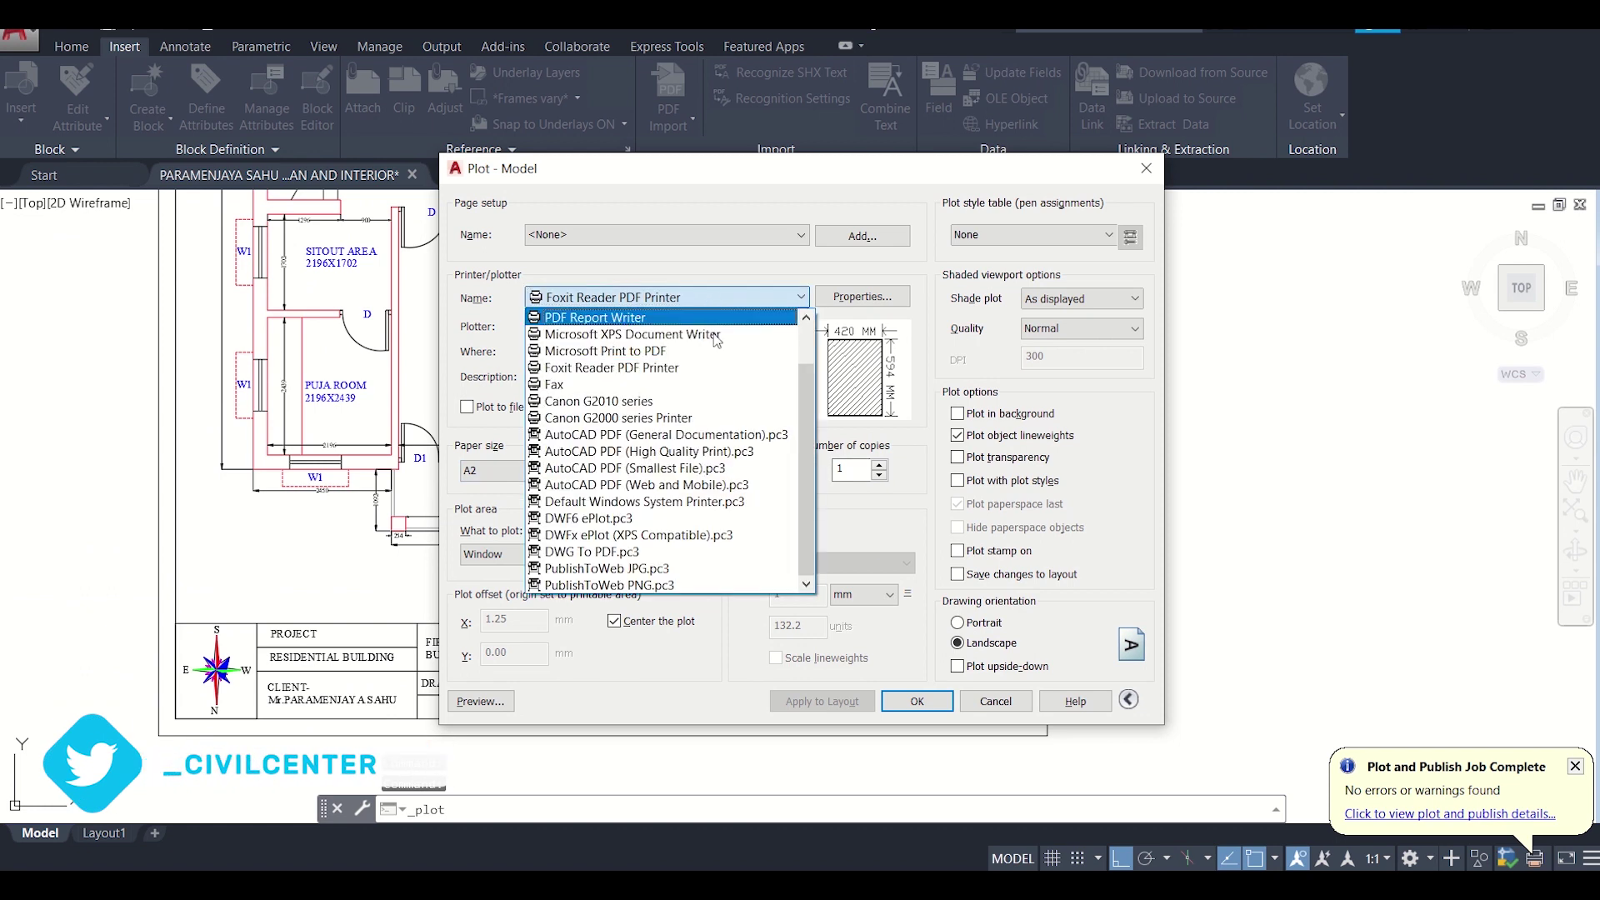
{"action": "left_click", "coordinate": [633, 351]}
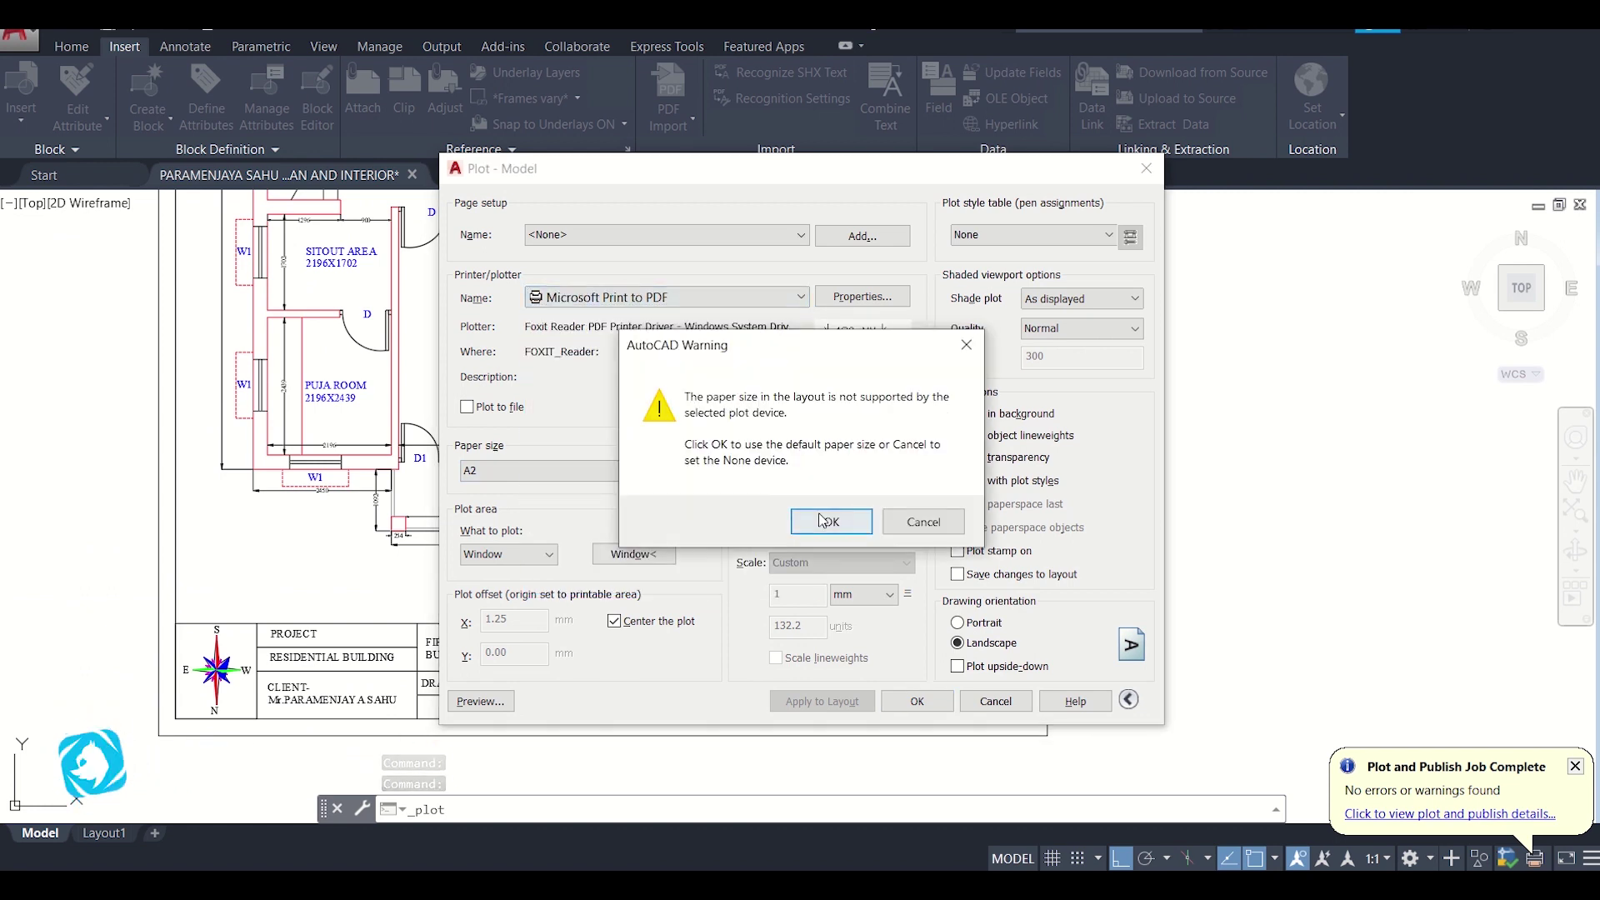
{"action": "left_click", "coordinate": [826, 519]}
{"action": "left_click", "coordinate": [658, 471]}
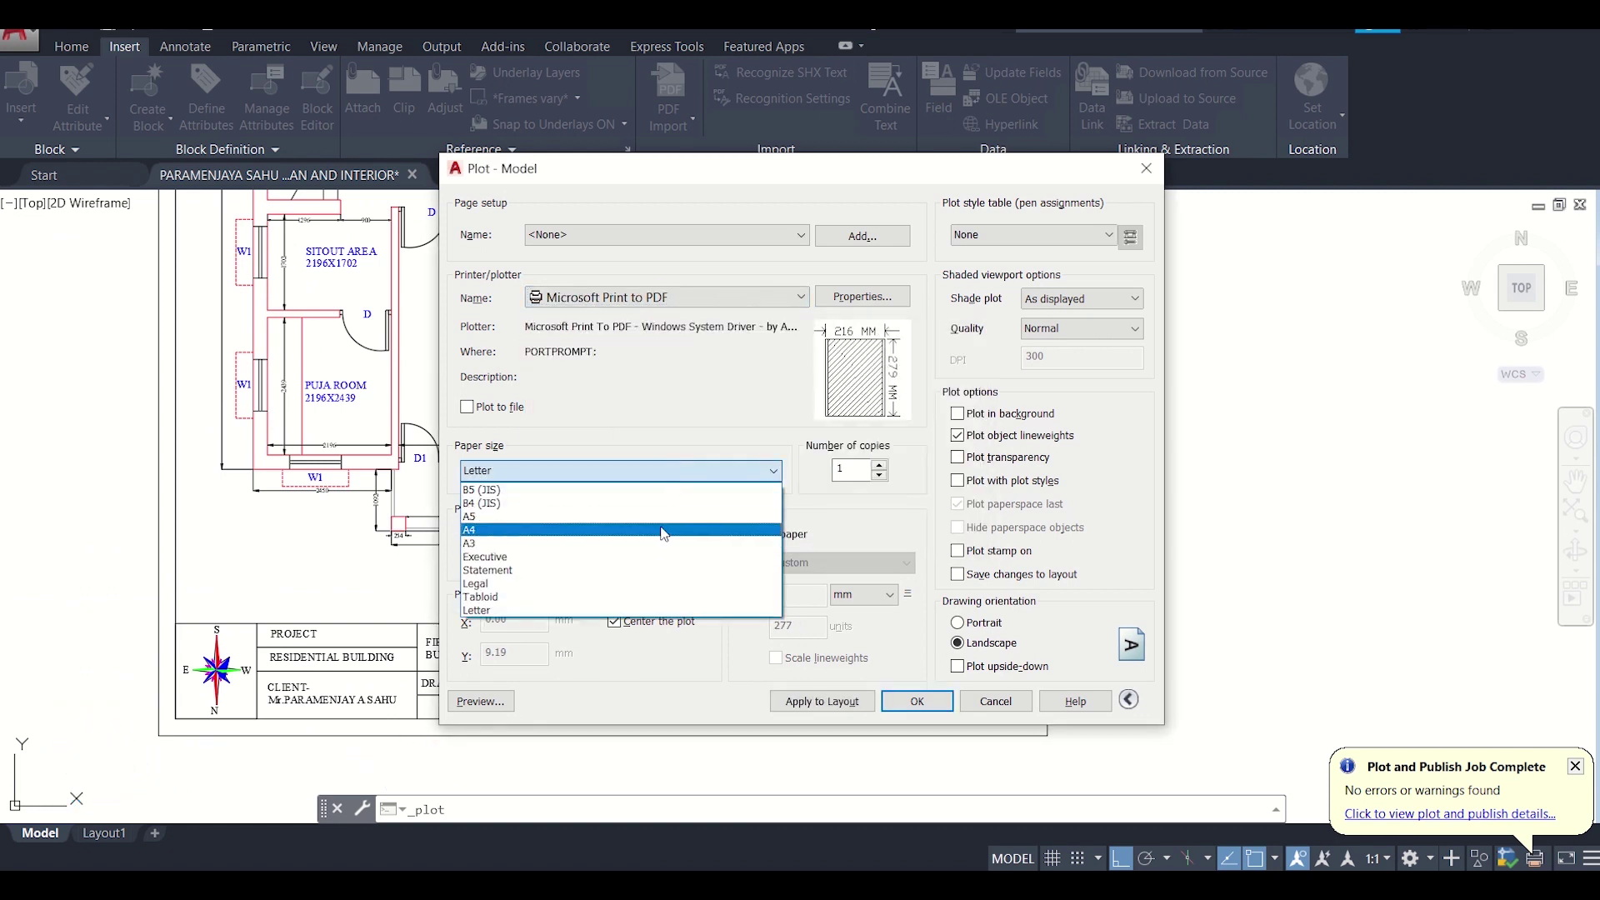
{"action": "left_click", "coordinate": [664, 531]}
Step: Window the plot area around the sheet corners and open the preview
{"action": "left_click", "coordinate": [620, 562]}
{"action": "scroll", "coordinate": [607, 555], "scroll_direction": "down", "scroll_amount": 6}
{"action": "scroll", "coordinate": [508, 316], "scroll_direction": "up", "scroll_amount": 2}
{"action": "scroll", "coordinate": [508, 317], "scroll_direction": "up", "scroll_amount": 4}
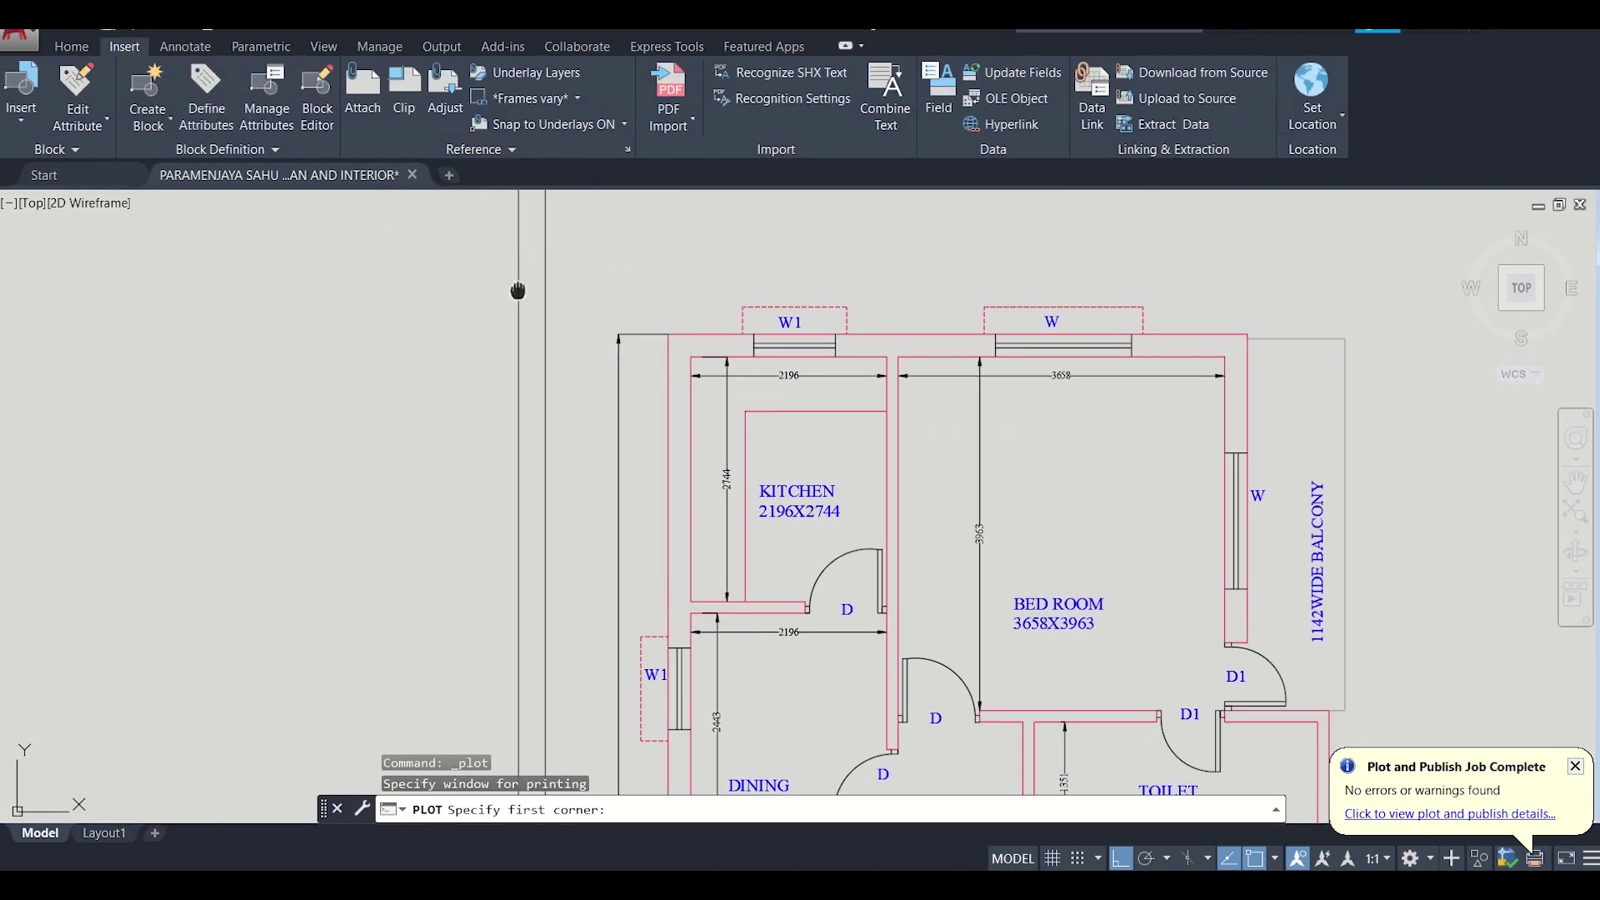
{"action": "left_click", "coordinate": [551, 368]}
{"action": "scroll", "coordinate": [916, 581], "scroll_direction": "down", "scroll_amount": 6}
{"action": "scroll", "coordinate": [917, 725], "scroll_direction": "up", "scroll_amount": 6}
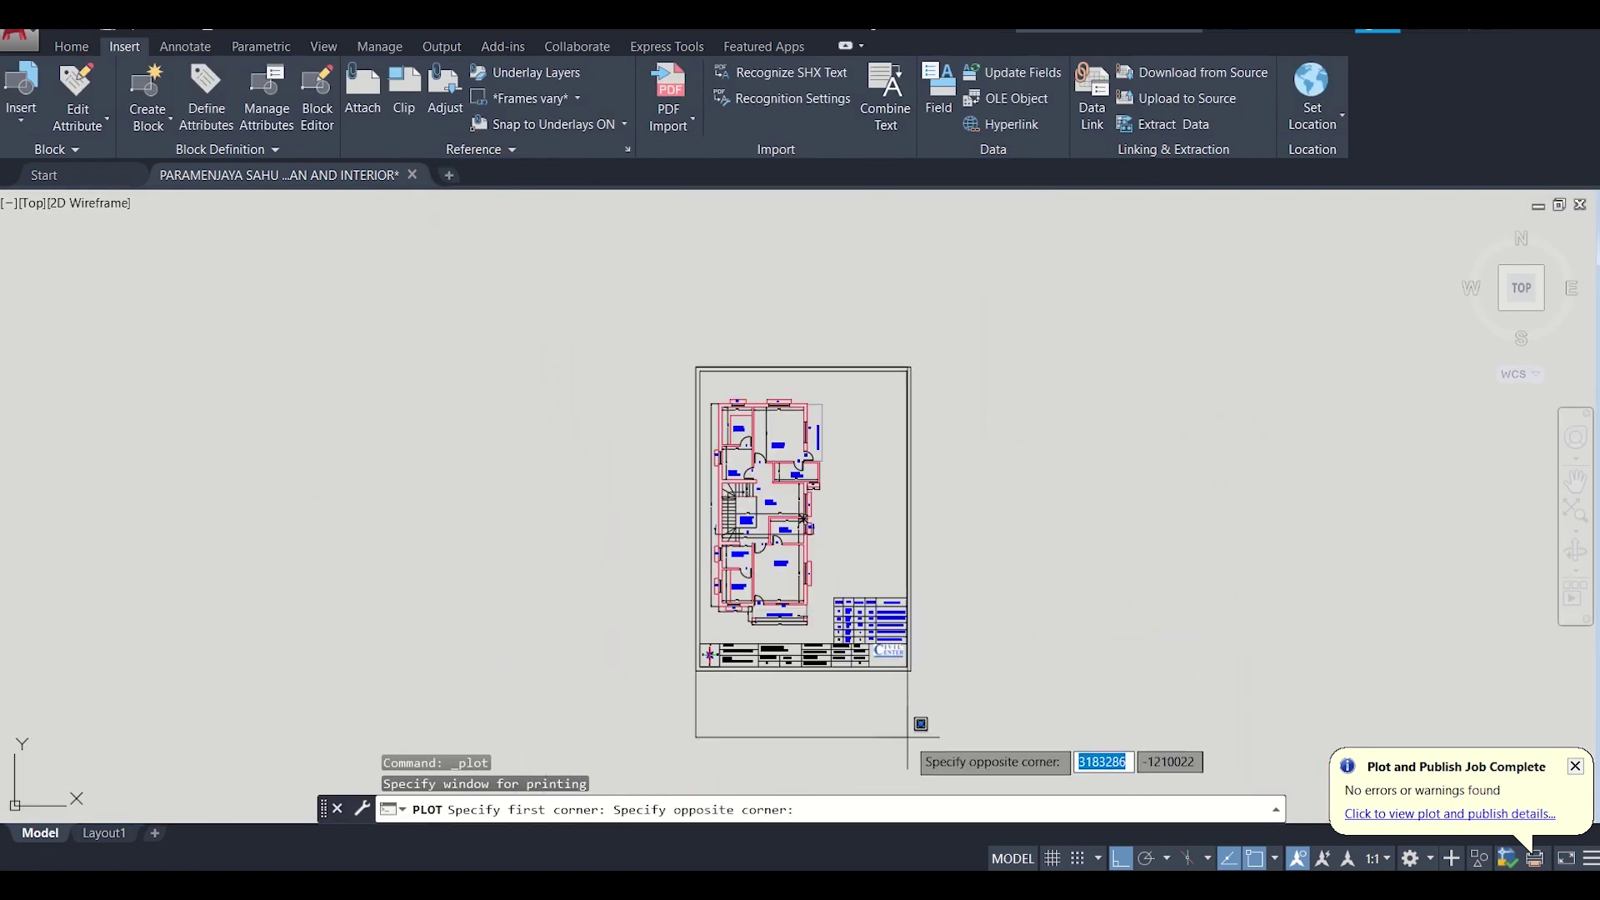
{"action": "left_click", "coordinate": [917, 518]}
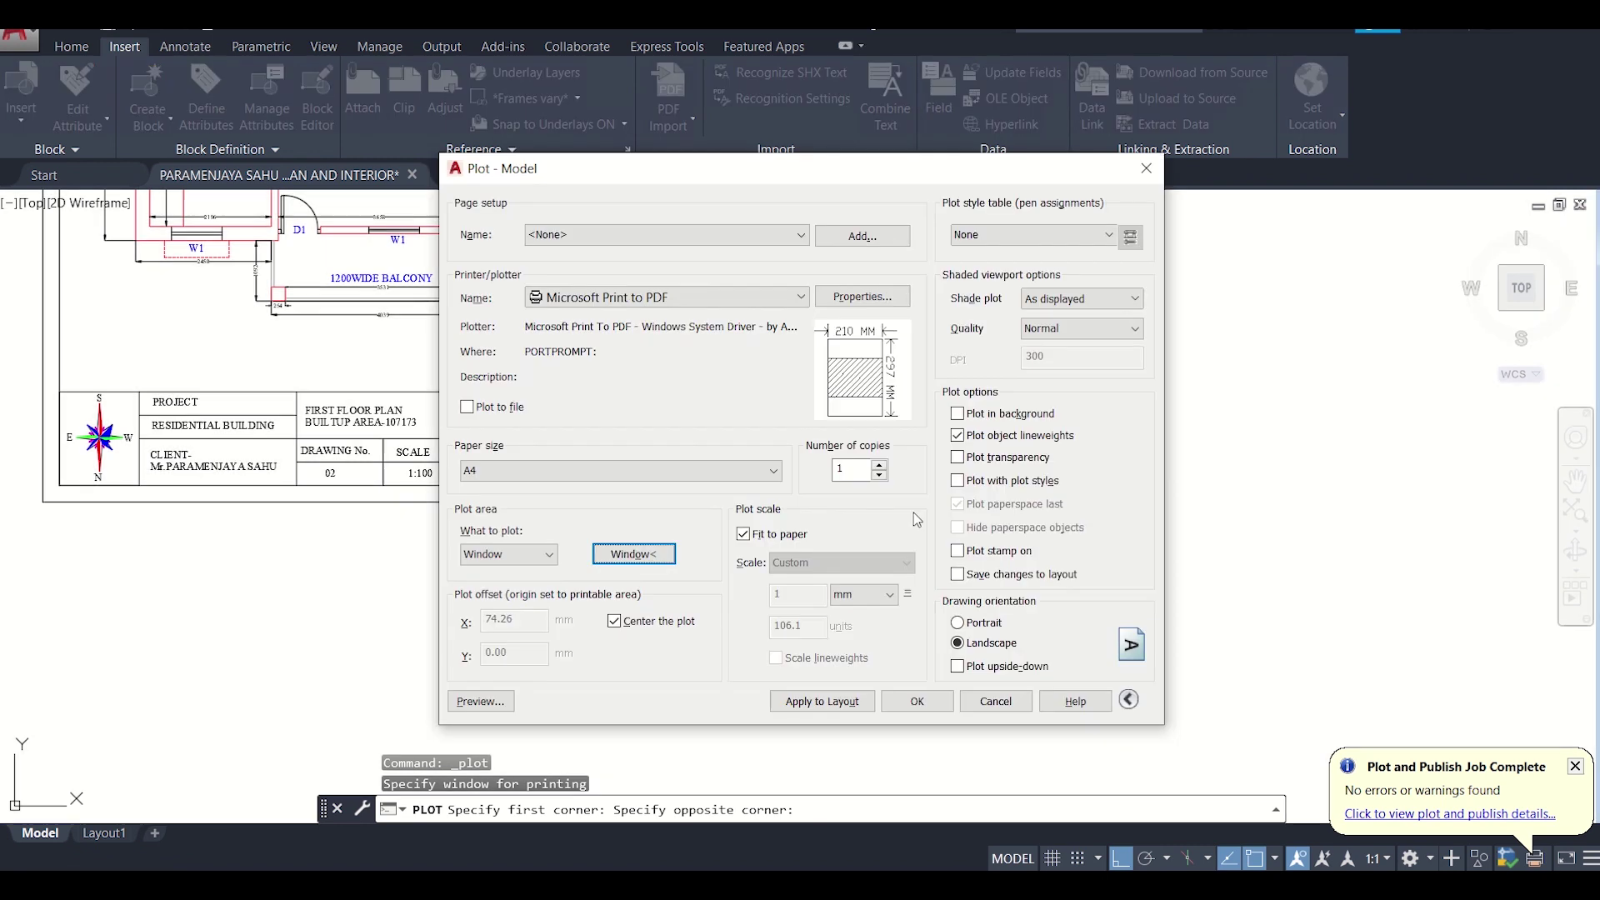
{"action": "left_click", "coordinate": [481, 702]}
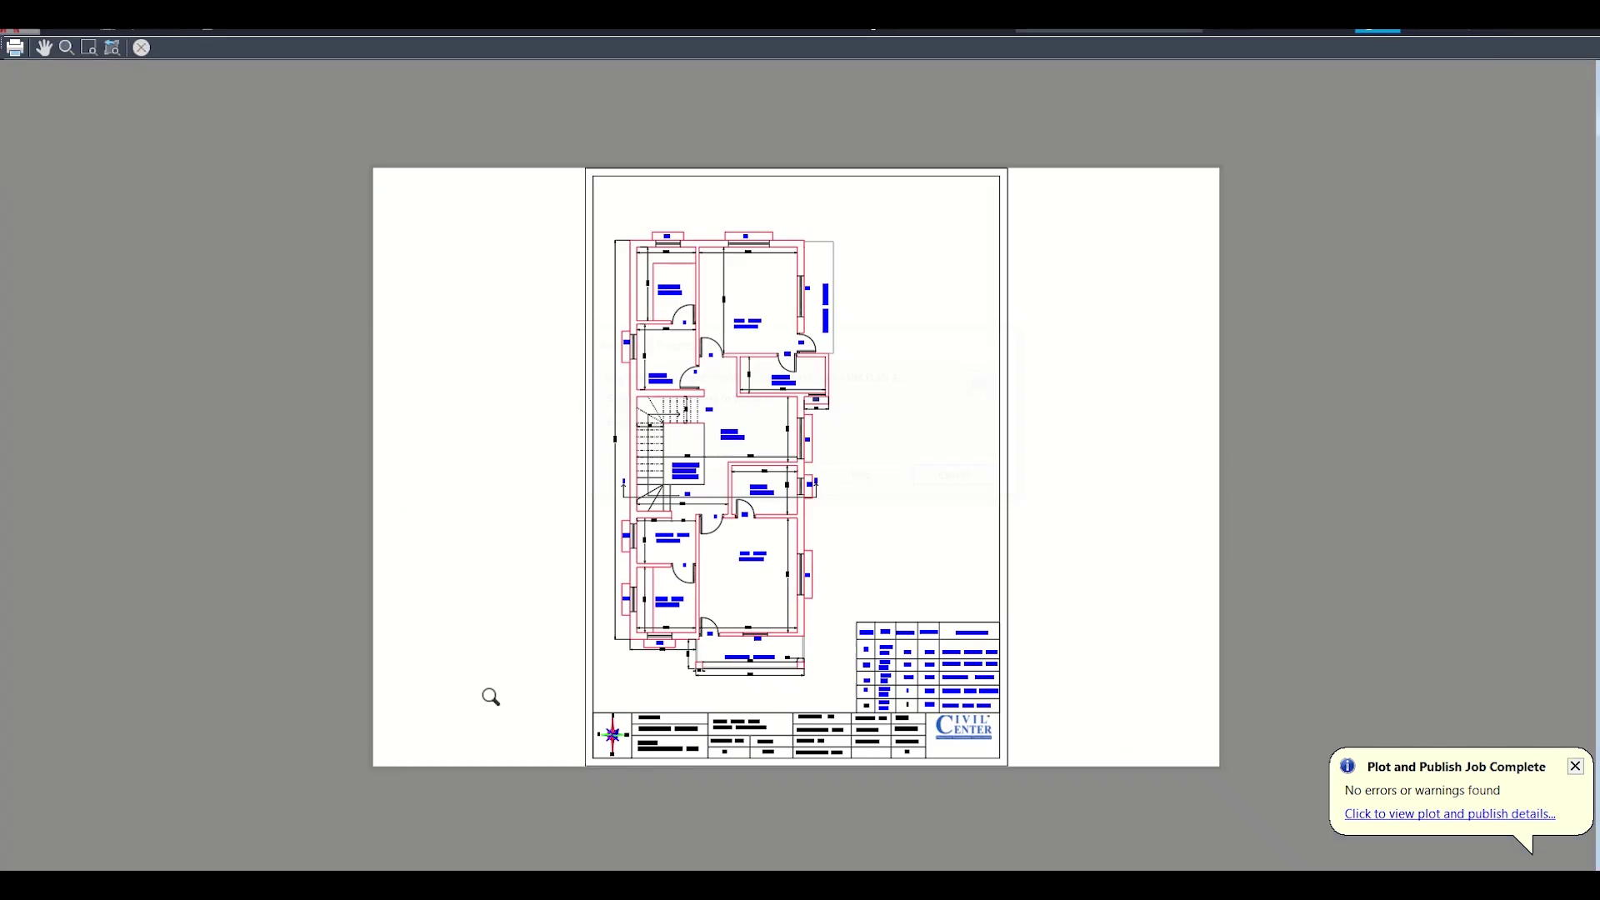
{"action": "scroll", "coordinate": [745, 642], "scroll_direction": "down", "scroll_amount": 2}
{"action": "scroll", "coordinate": [854, 751], "scroll_direction": "up", "scroll_amount": 2}
{"action": "scroll", "coordinate": [933, 708], "scroll_direction": "up", "scroll_amount": 5}
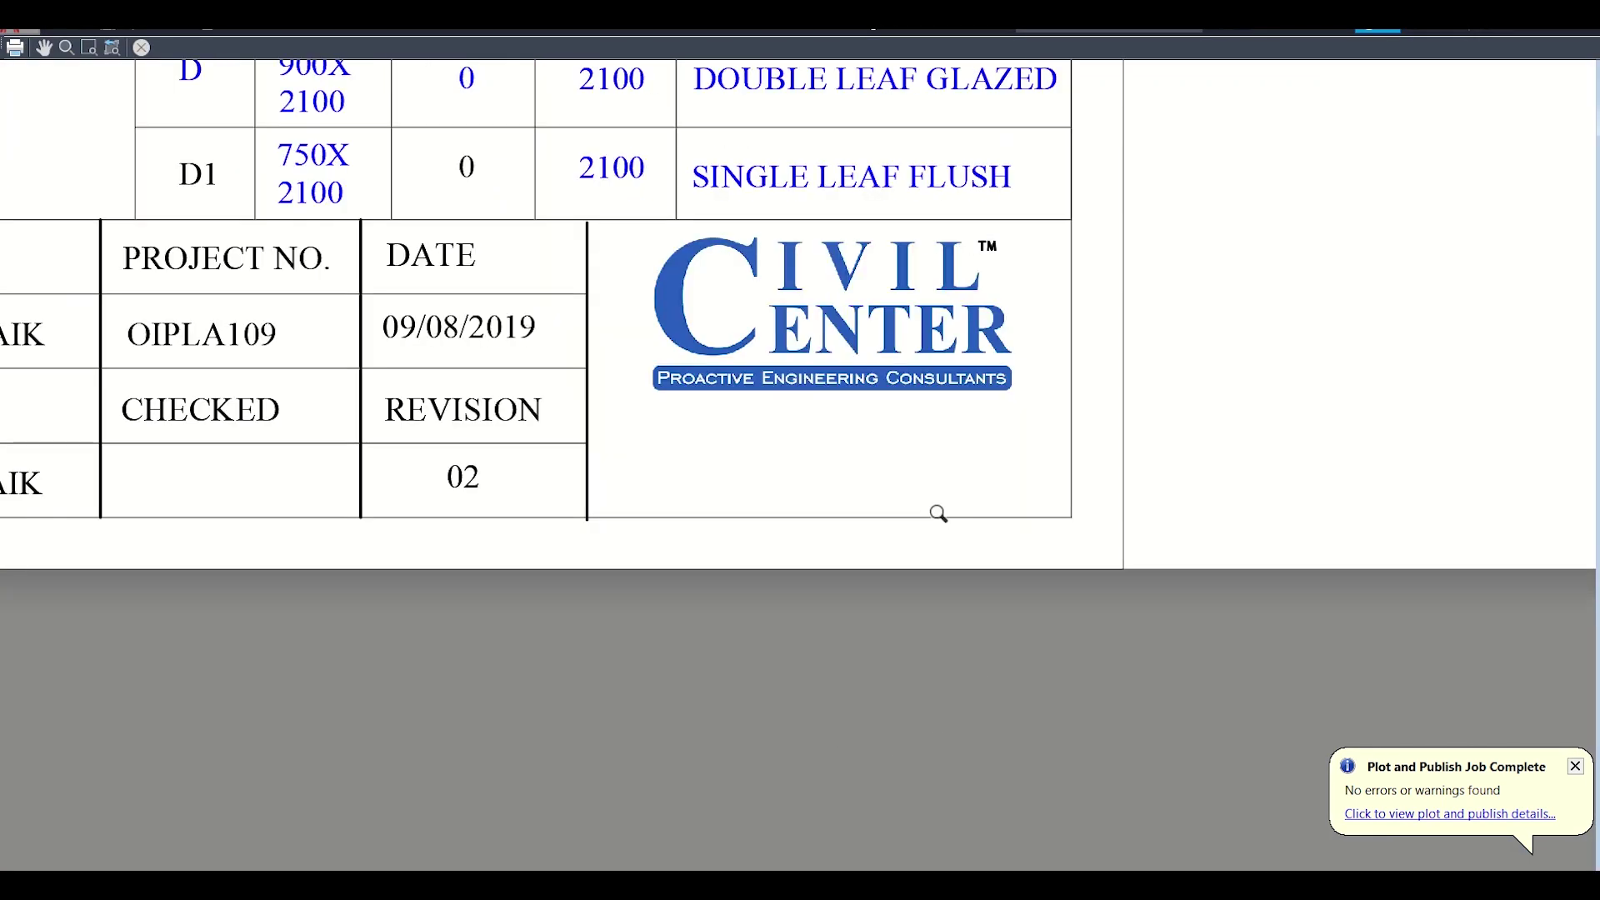
{"action": "middle_click_drag", "start_coordinate": [958, 475], "coordinate": [867, 457]}
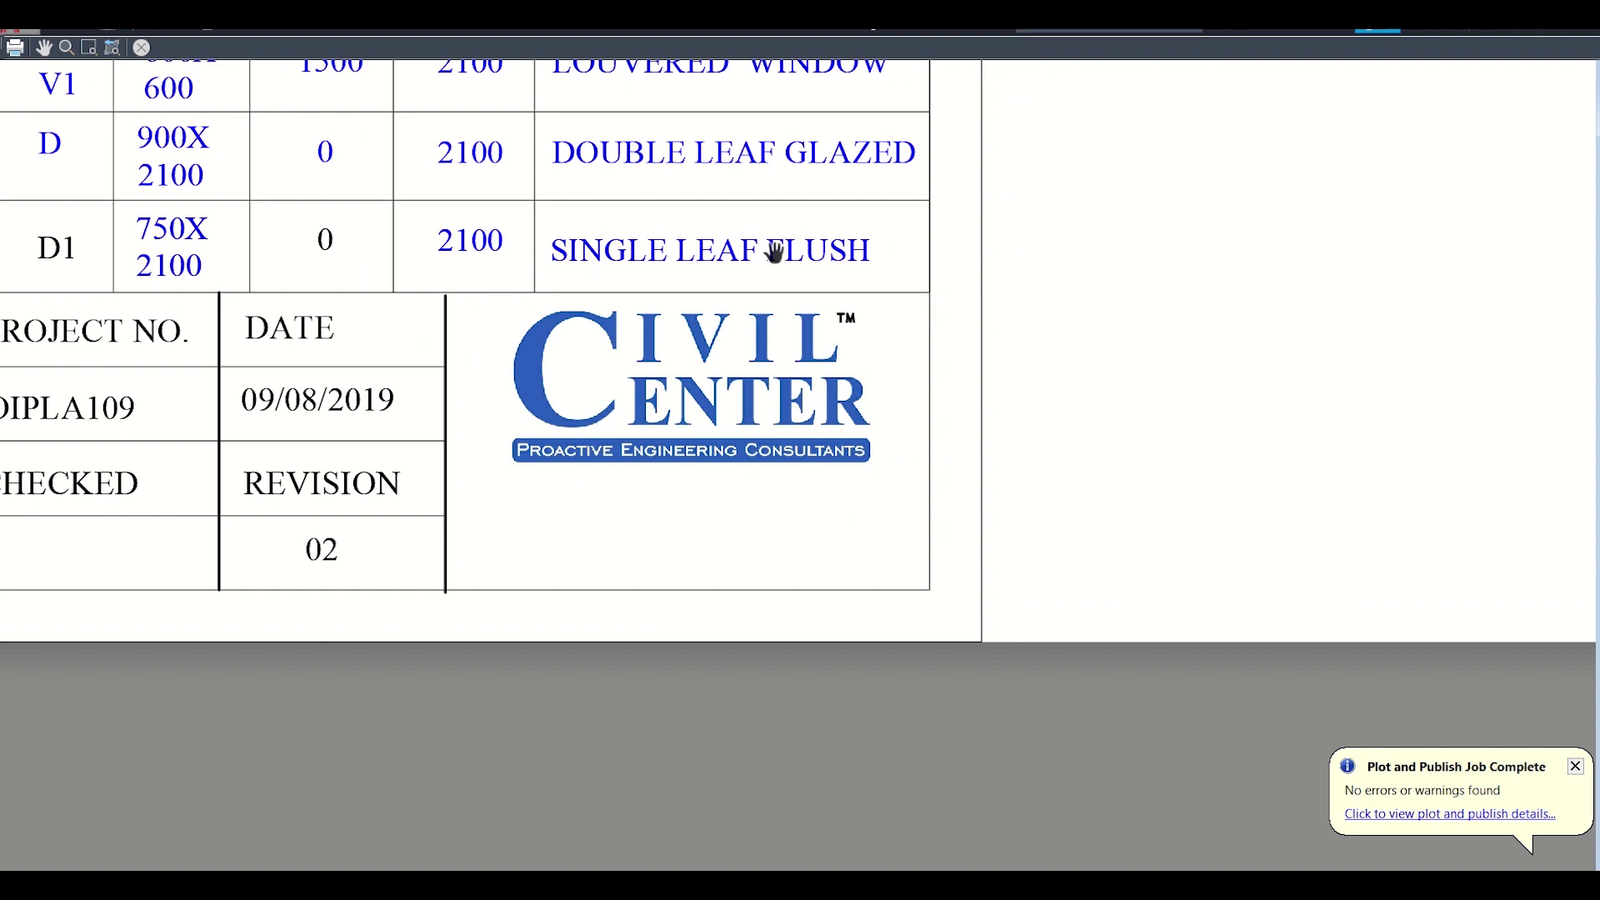